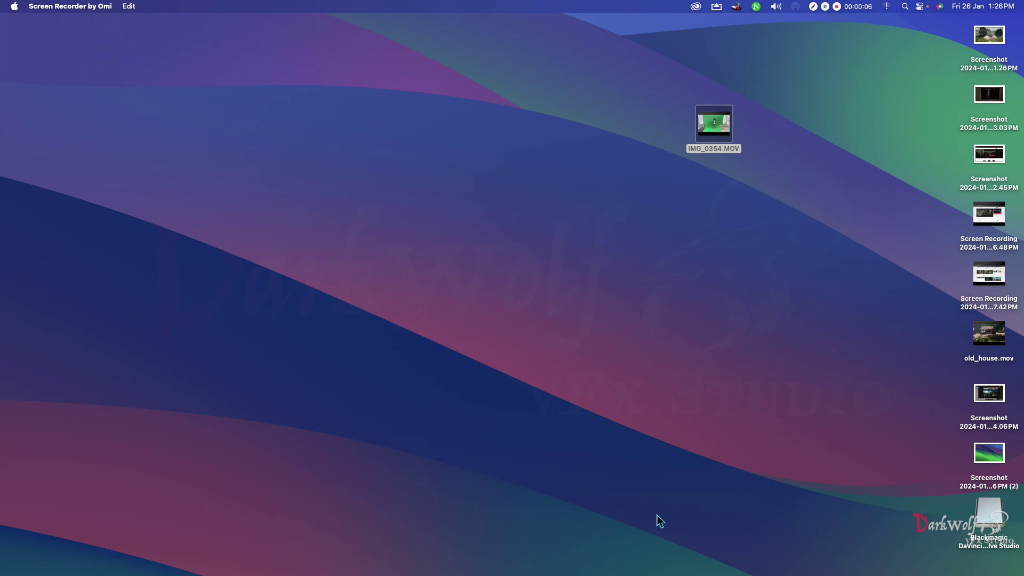
# Step: Quick Look preview the green-screen clip IMG_0354.MOV in Finder
pyautogui.press('space')
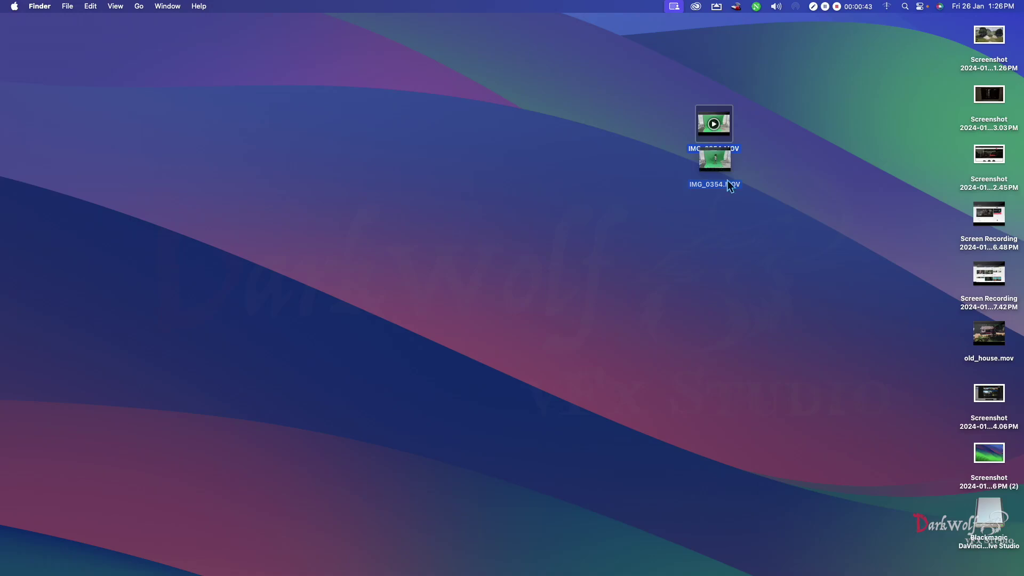
# Step: Import IMG_0354.MOV into the Resolve project and accept the frame-rate change
pyautogui.hotkey('ctrl', 'Up')
pyautogui.moveTo(729, 156); pyautogui.dragTo(315, 470)
pyautogui.click(606, 336)
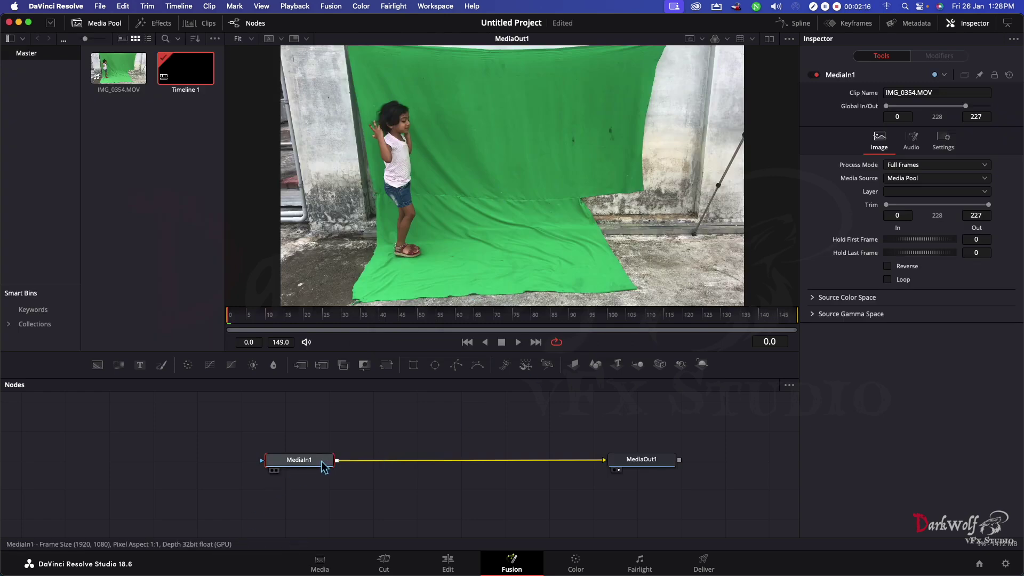
# Step: Add a Delta Keyer node via a 'delta' search and raise its green background level to key out the screen
pyautogui.hotkey('shift', 'space')
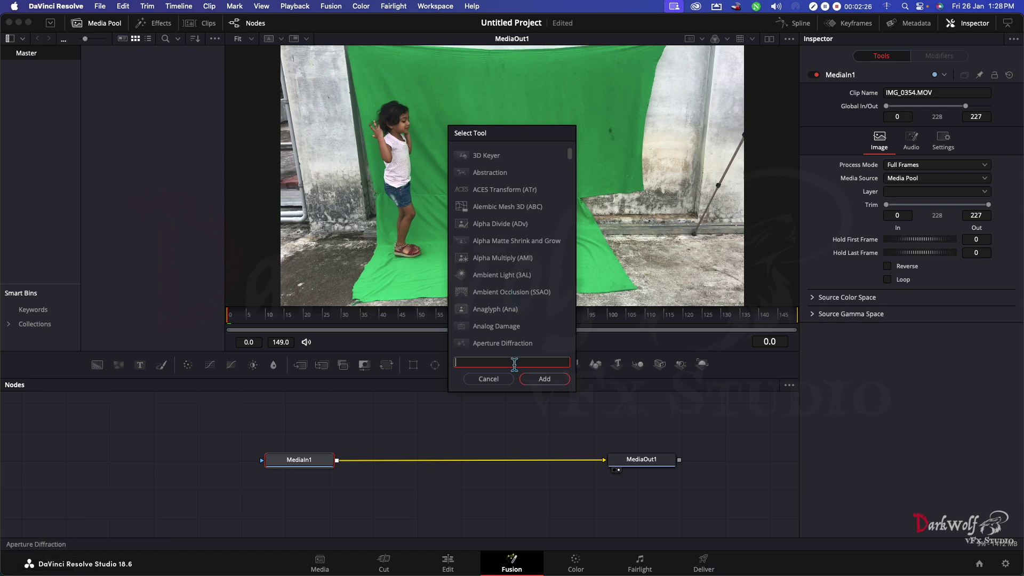
pyautogui.write('delta')
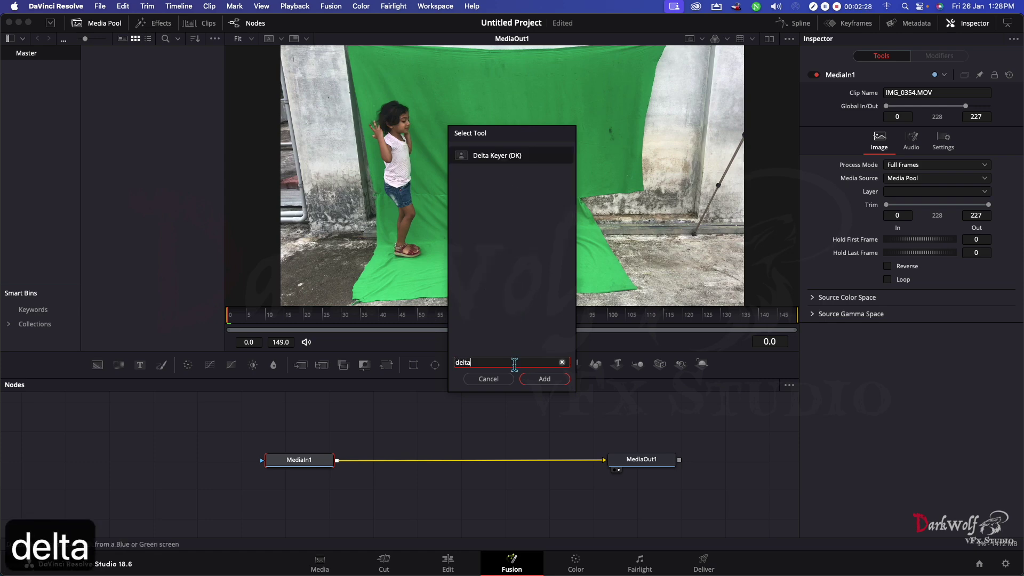
pyautogui.press('Return')
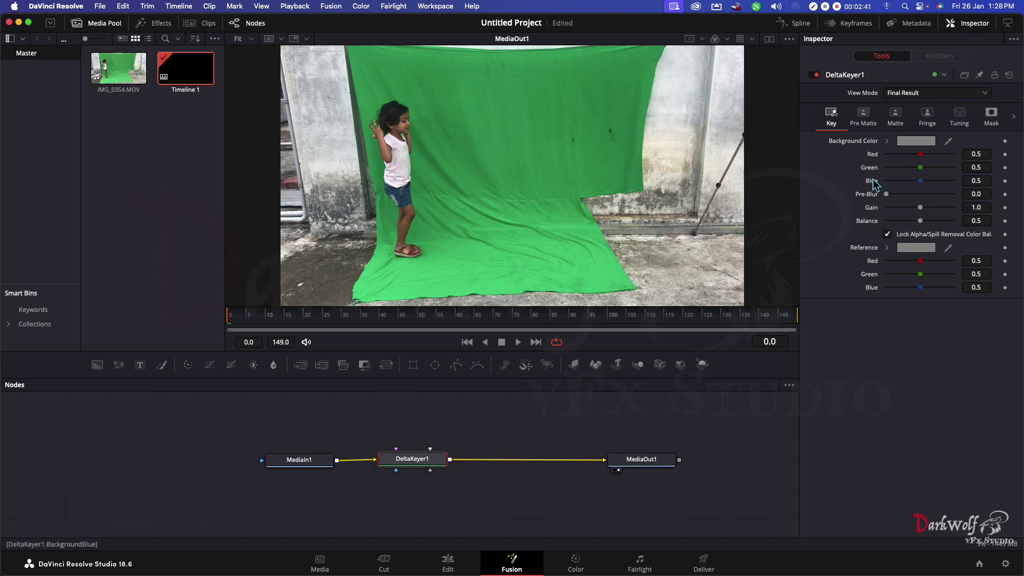
pyautogui.moveTo(921, 169); pyautogui.dragTo(931, 167)
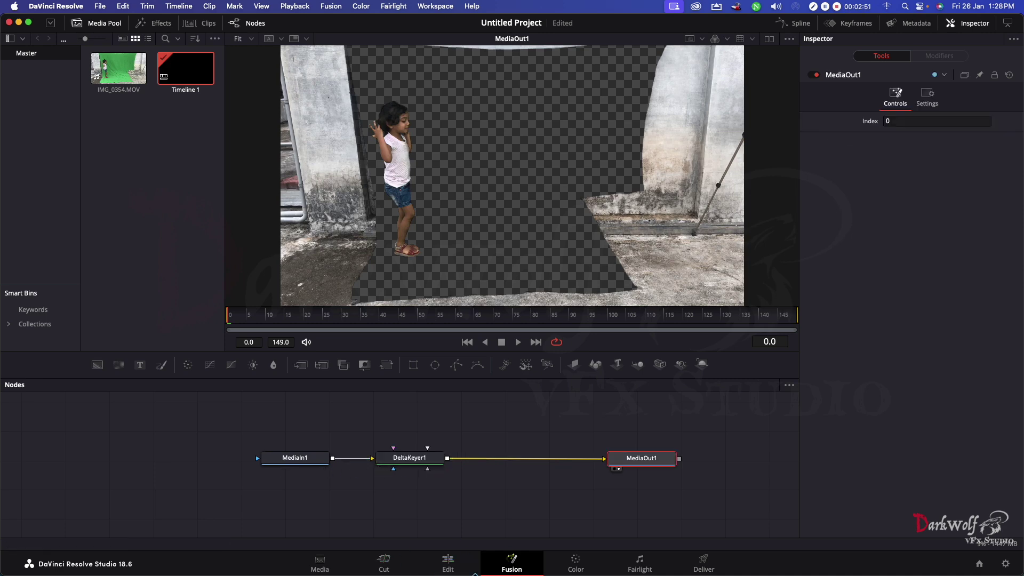
# Step: On the Edit page, crop the keyed clip with the Inspector's Cropping controls, starting with Crop Left
pyautogui.click(437, 569)
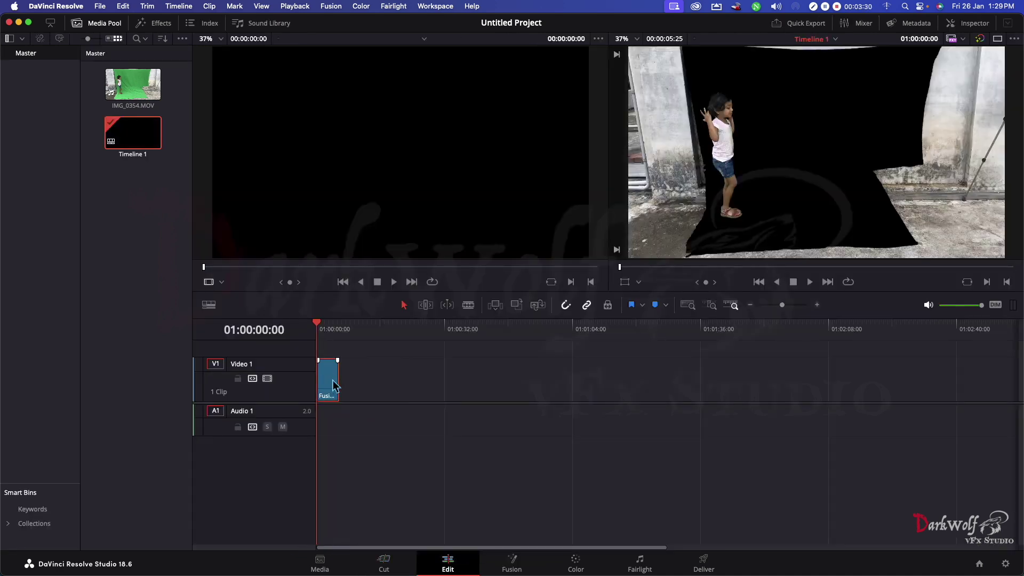
pyautogui.click(970, 23)
pyautogui.scroll(-2, 910, 203)
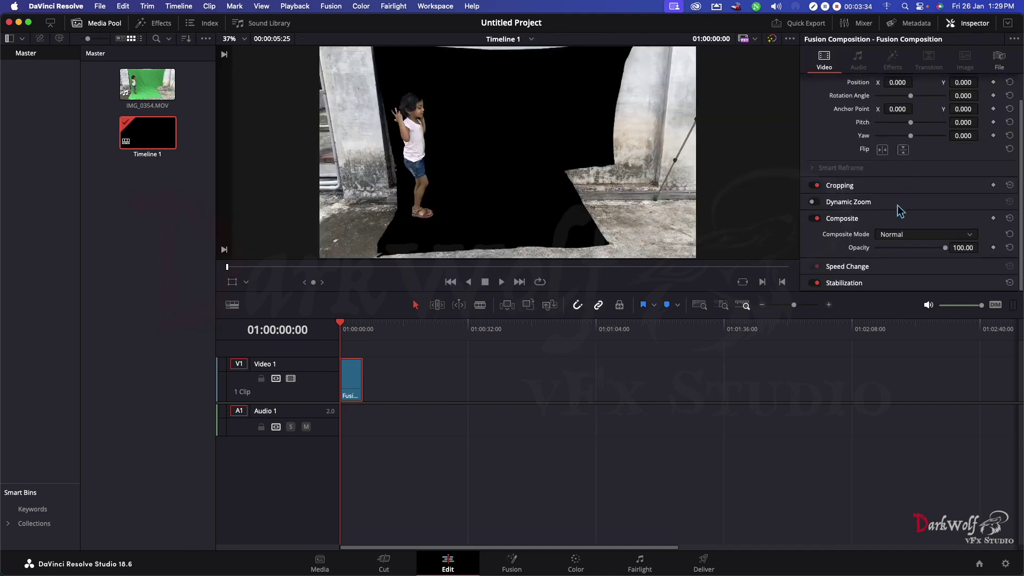
pyautogui.click(852, 190)
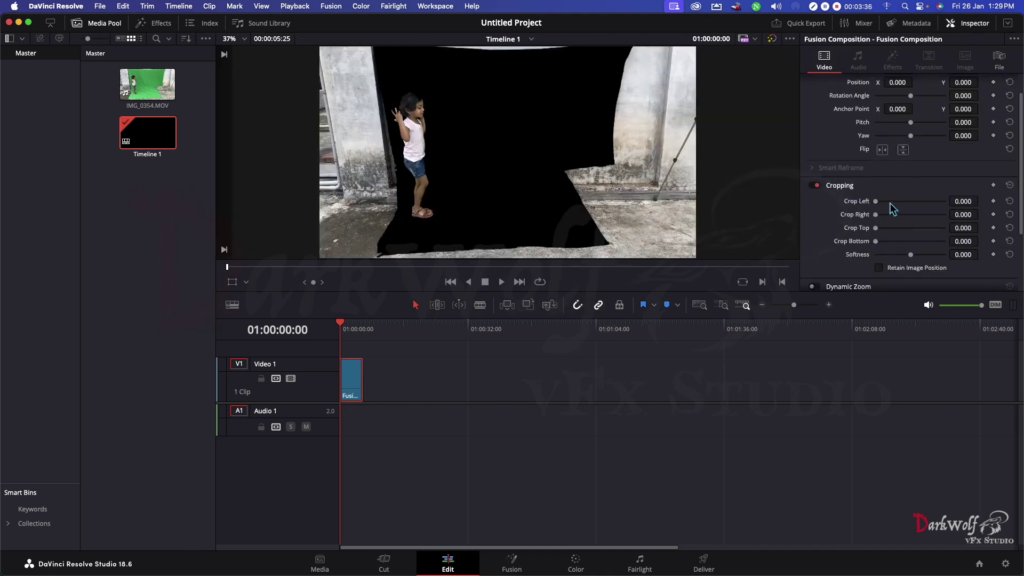
pyautogui.moveTo(877, 205); pyautogui.dragTo(881, 229)
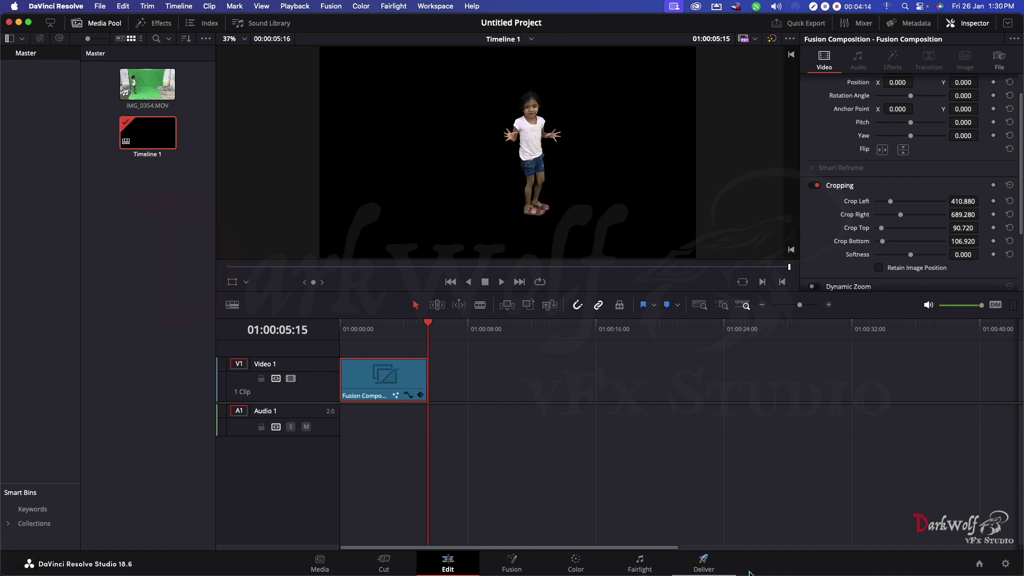
# Step: On the Deliver page, name the render Appus and set its format to PNG
pyautogui.click(704, 564)
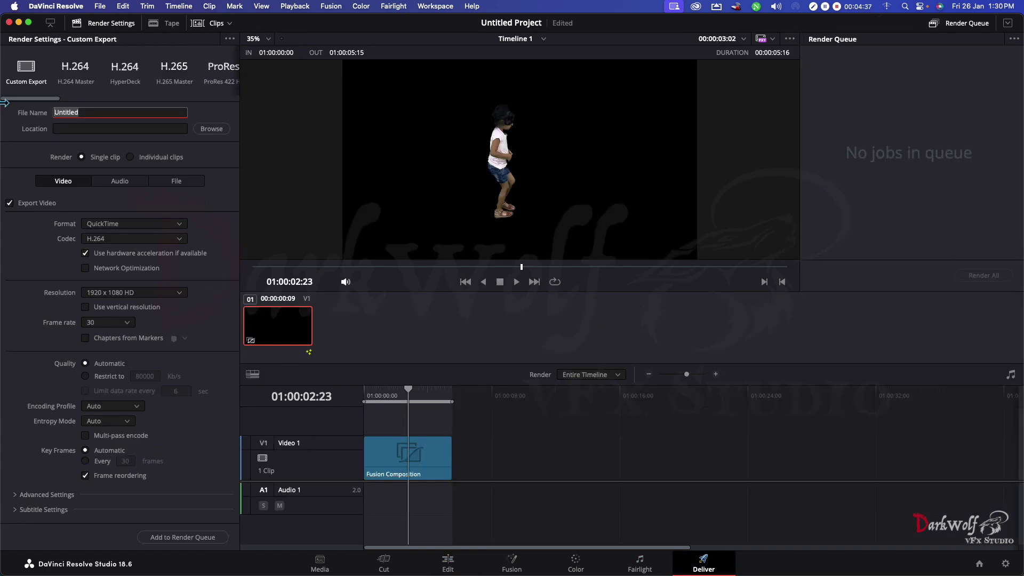
pyautogui.write('Appus')
pyautogui.click(106, 229)
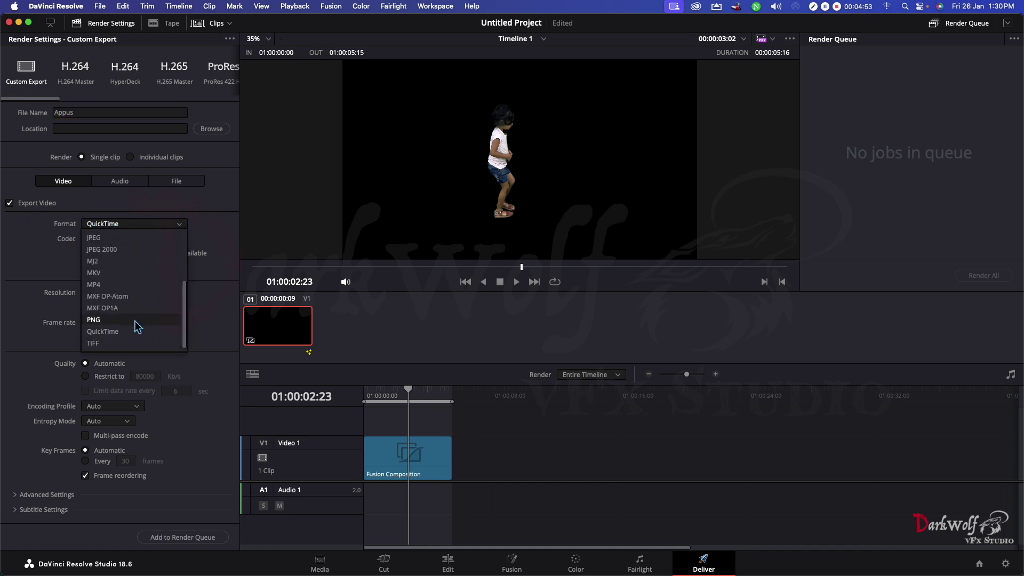
pyautogui.click(138, 320)
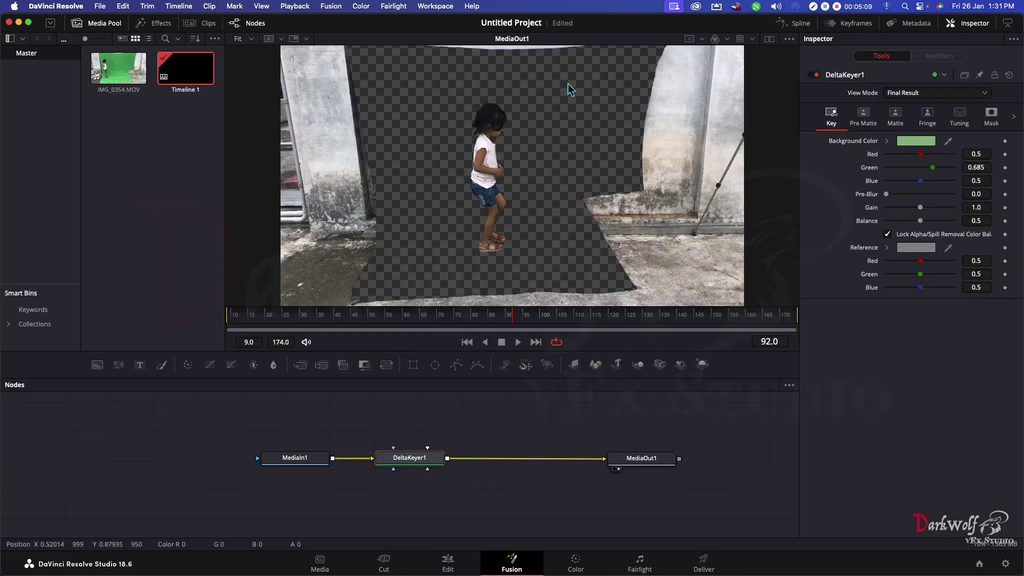
# Step: Save the render to the work drive with Export Alpha enabled, then queue and render it
pyautogui.click(705, 564)
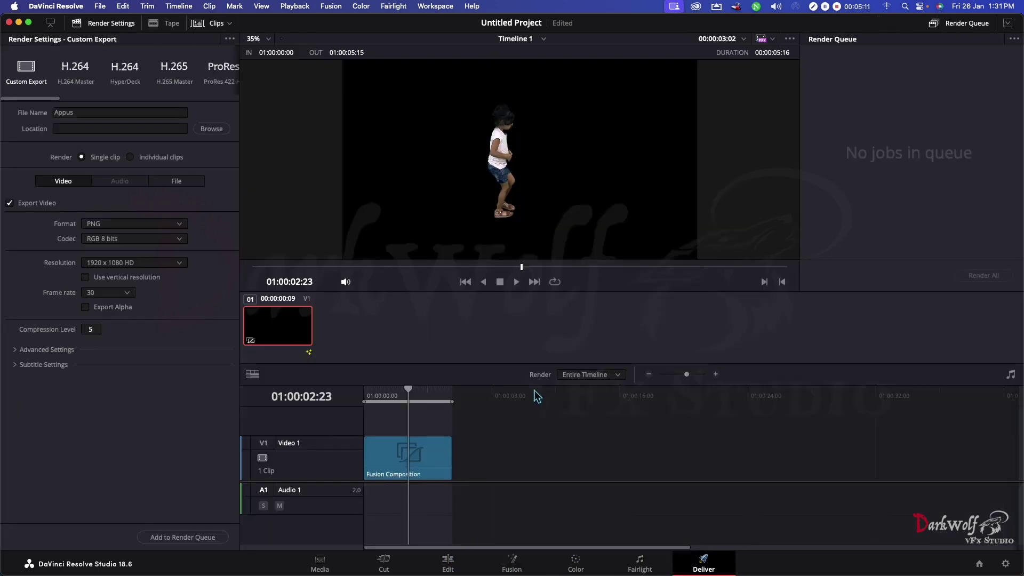
pyautogui.click(211, 129)
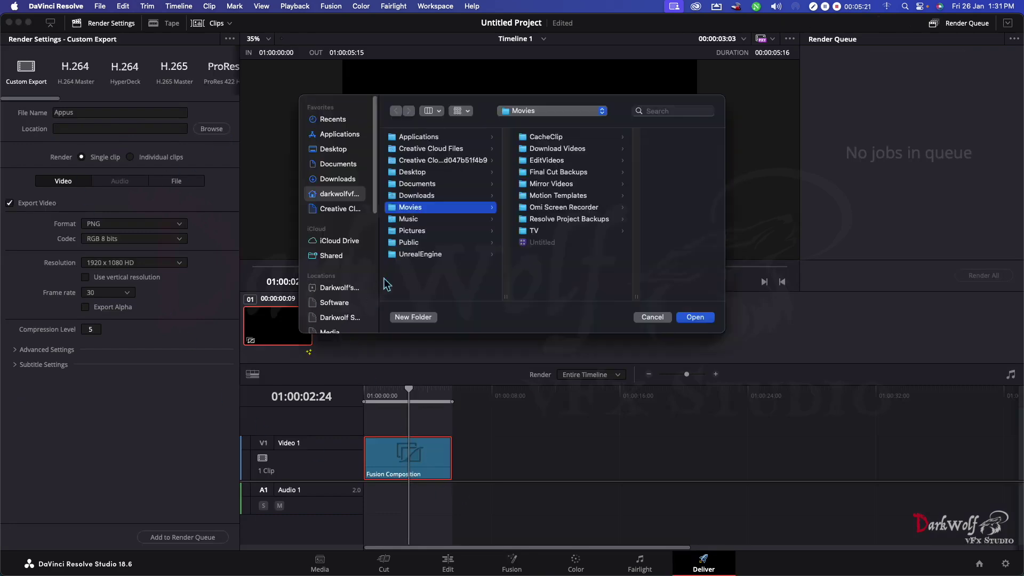
pyautogui.scroll(-5, 354, 300)
pyautogui.click(336, 229)
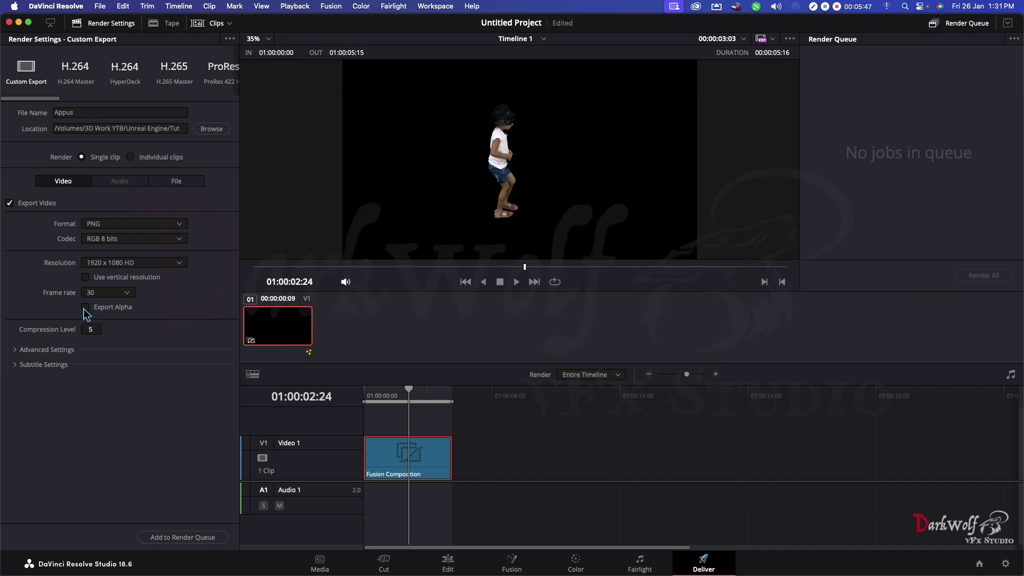
pyautogui.click(85, 308)
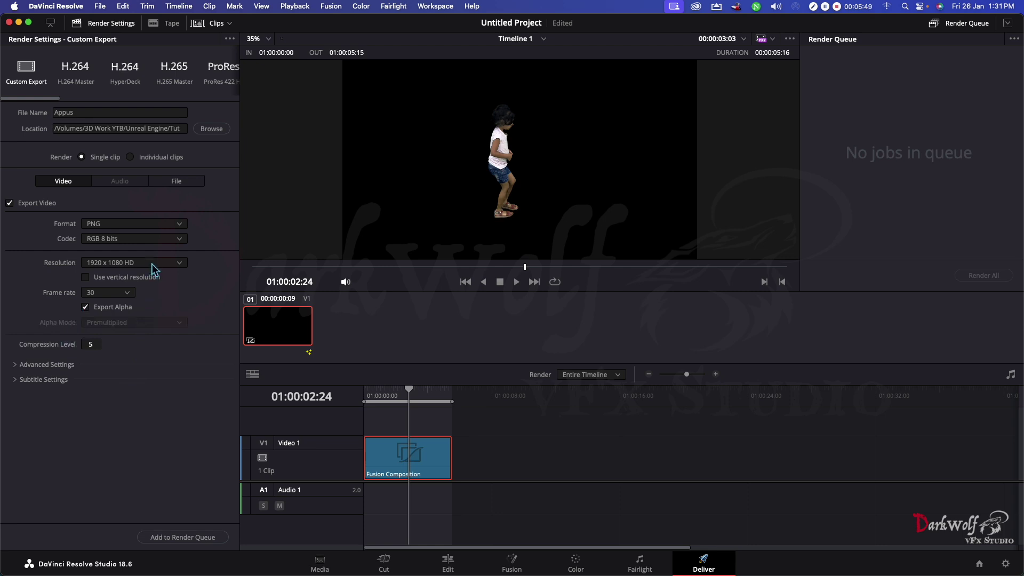
pyautogui.click(183, 538)
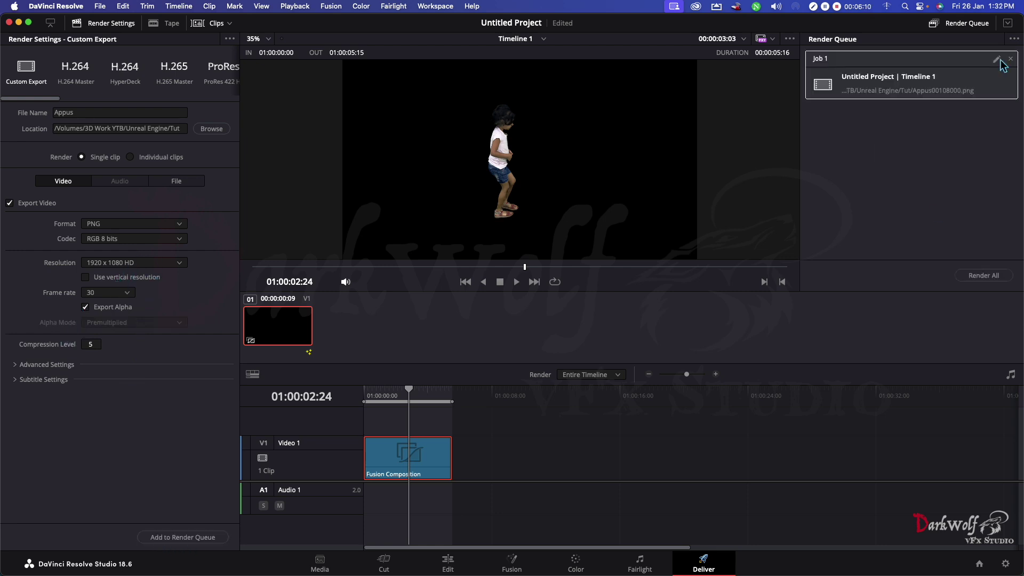
pyautogui.click(978, 276)
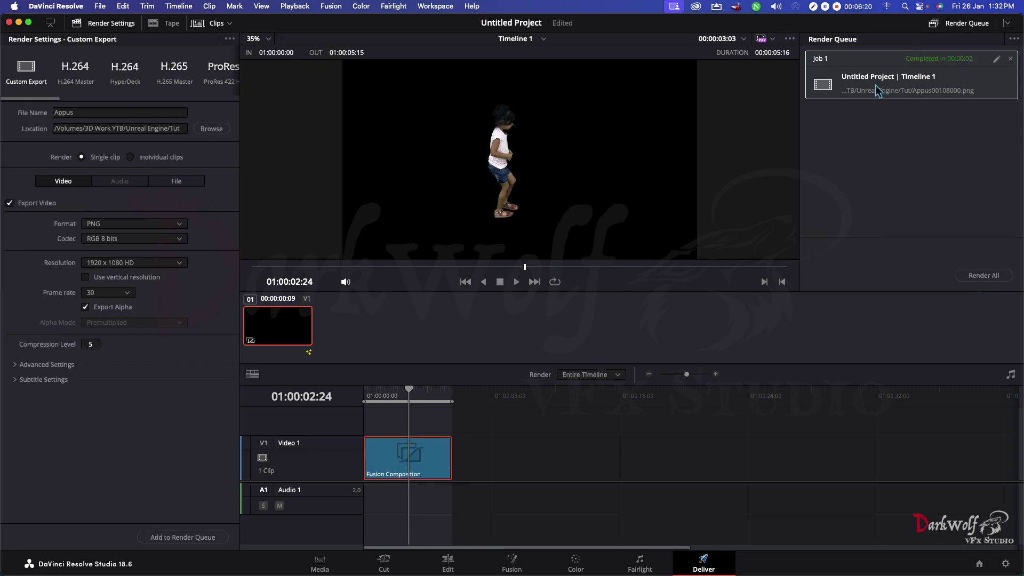
# Step: Reveal the rendered Appus frames in Finder and step through them in Quick Look
pyautogui.rightClick(877, 85)
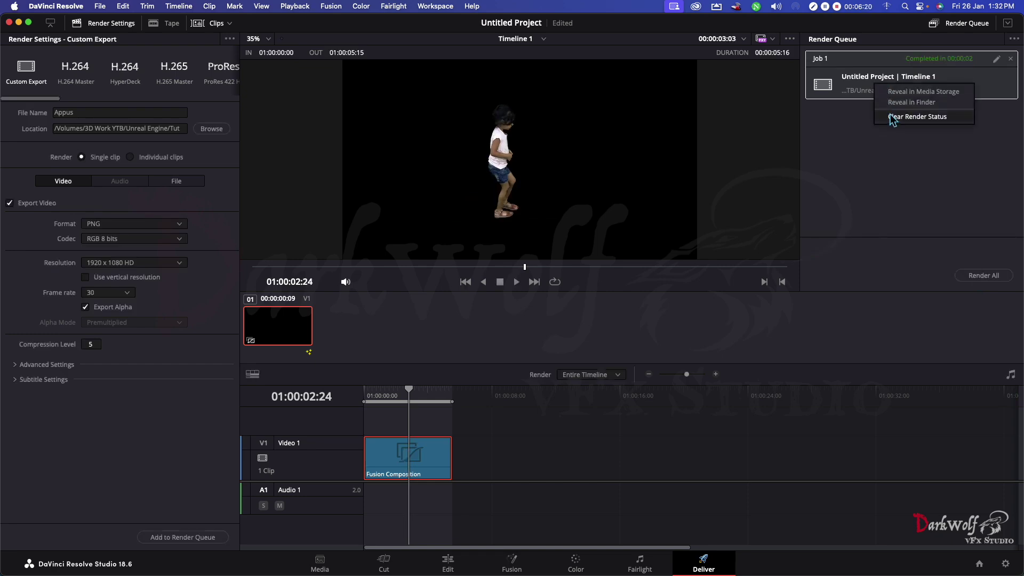
pyautogui.click(895, 102)
pyautogui.click(673, 227)
pyautogui.press('space')
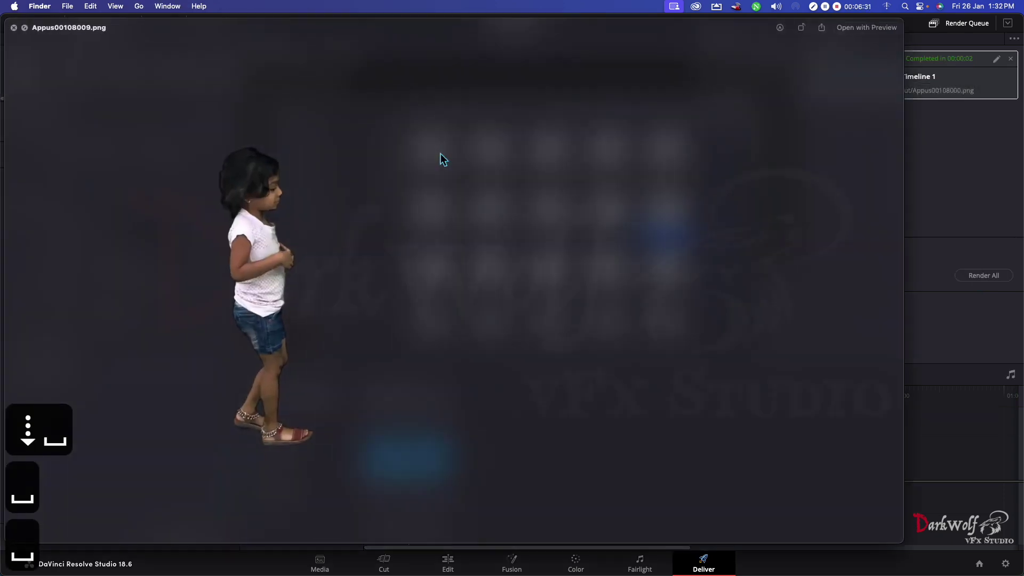
pyautogui.press('Down')
pyautogui.press('Down')
pyautogui.press('Down')
pyautogui.press('Down')
pyautogui.press('Down')
pyautogui.press('Down')
pyautogui.press('Down')
pyautogui.press('Down')
pyautogui.press('Down')
pyautogui.press('Down')
pyautogui.press('Down')
pyautogui.press('Down')
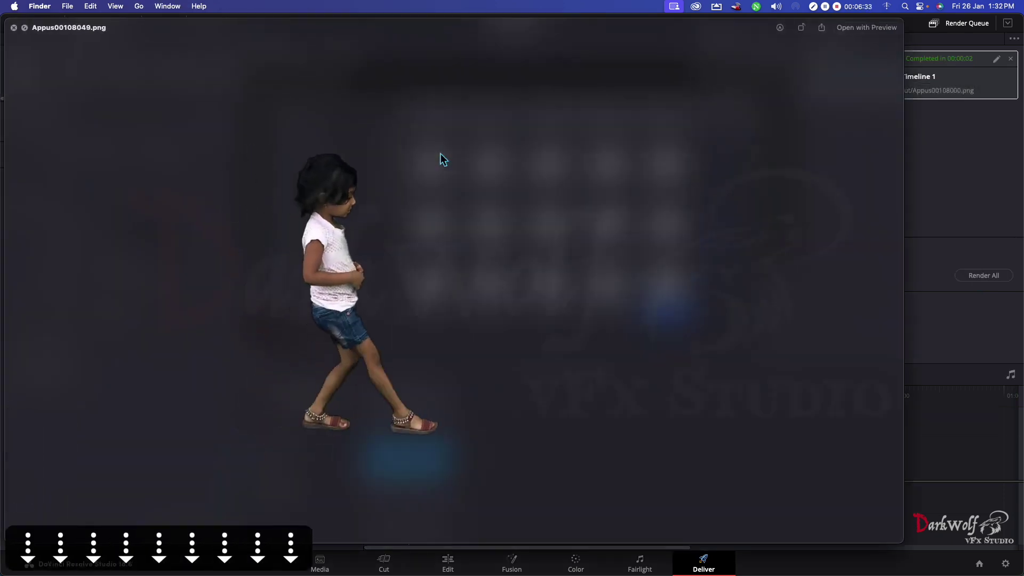
pyautogui.press('space')
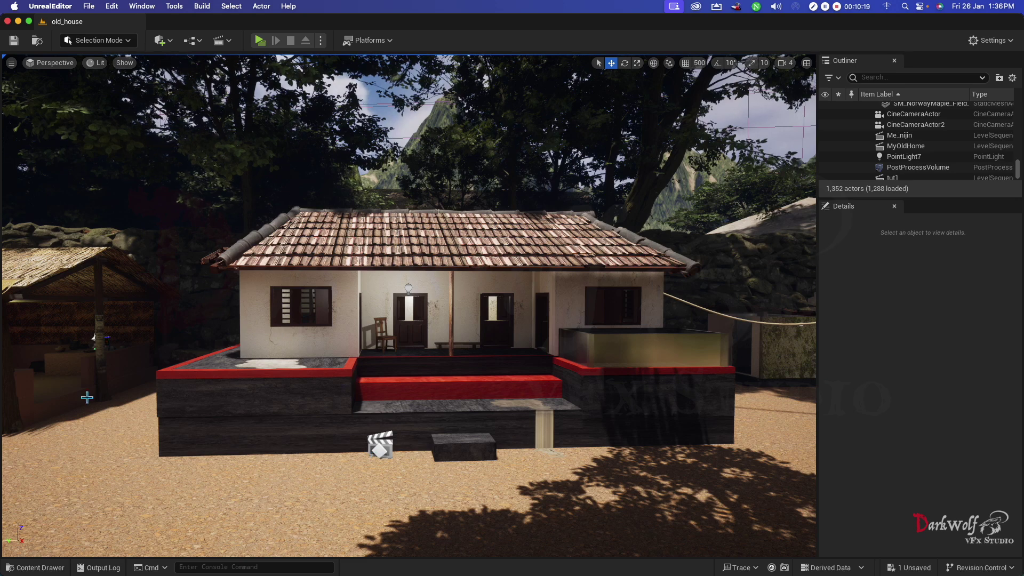
# Step: Create a new folder named Appus inside ZzMy_old_Home in the Content Drawer
pyautogui.click(27, 568)
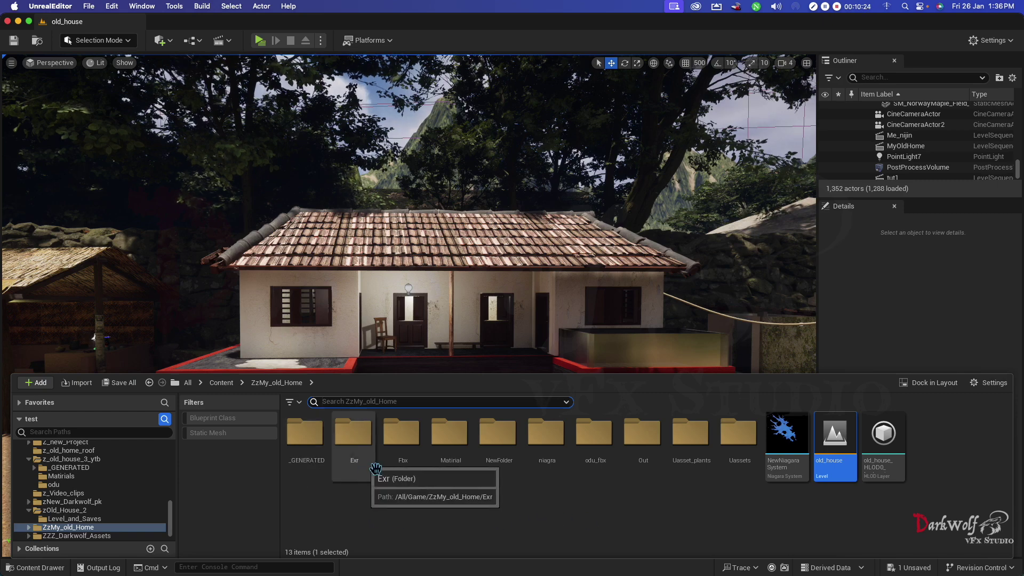
pyautogui.rightClick(345, 526)
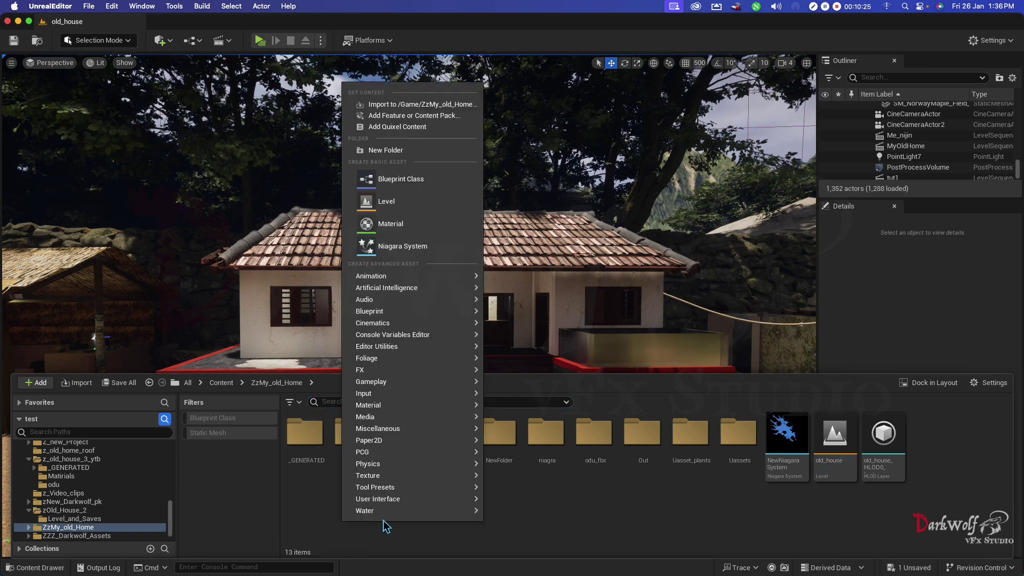
pyautogui.click(396, 152)
pyautogui.write('Appus')
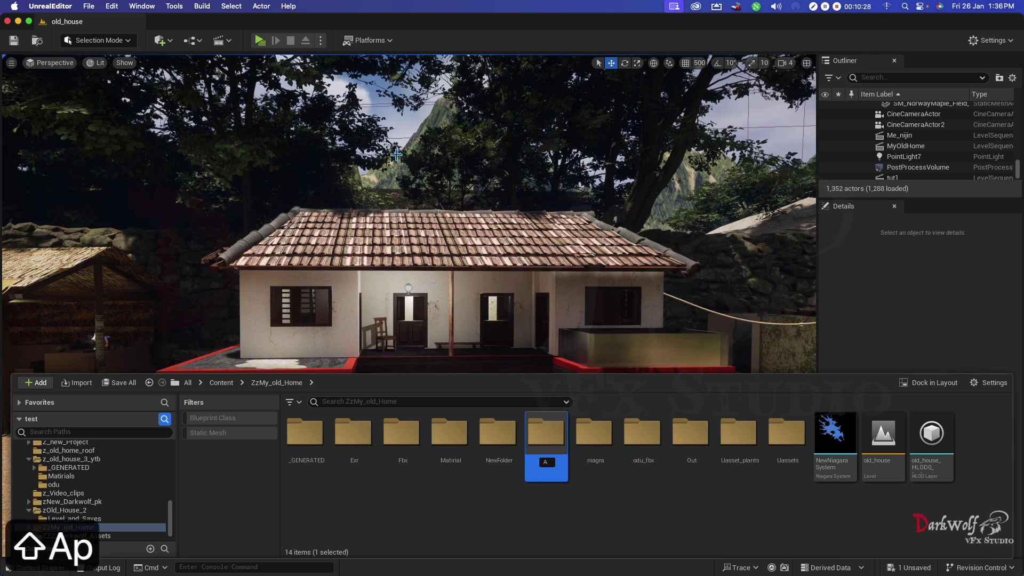
pyautogui.press('Return')
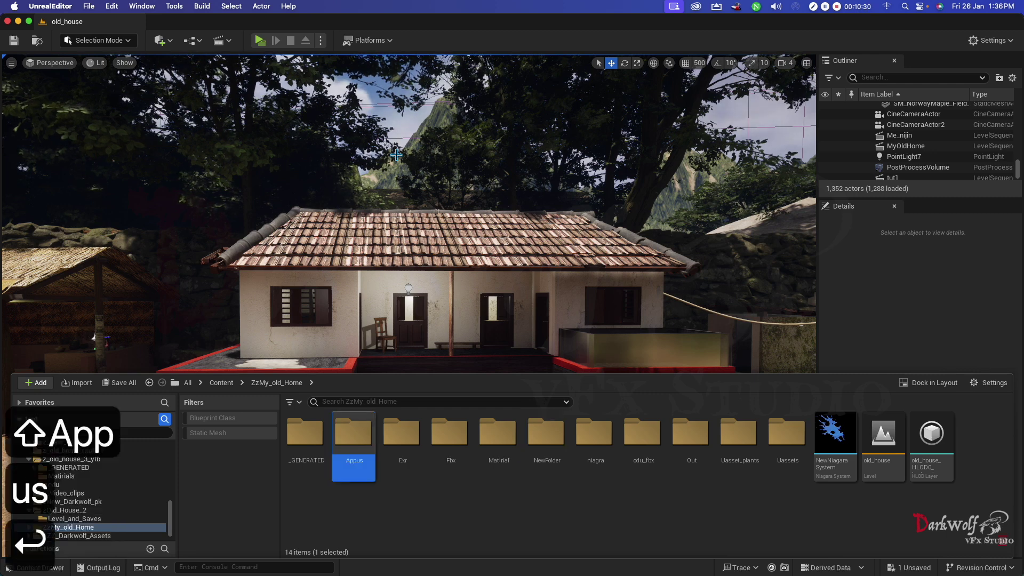
# Step: In the Appus folder, create a Media > Img Media Source asset and open it
pyautogui.doubleClick(368, 439)
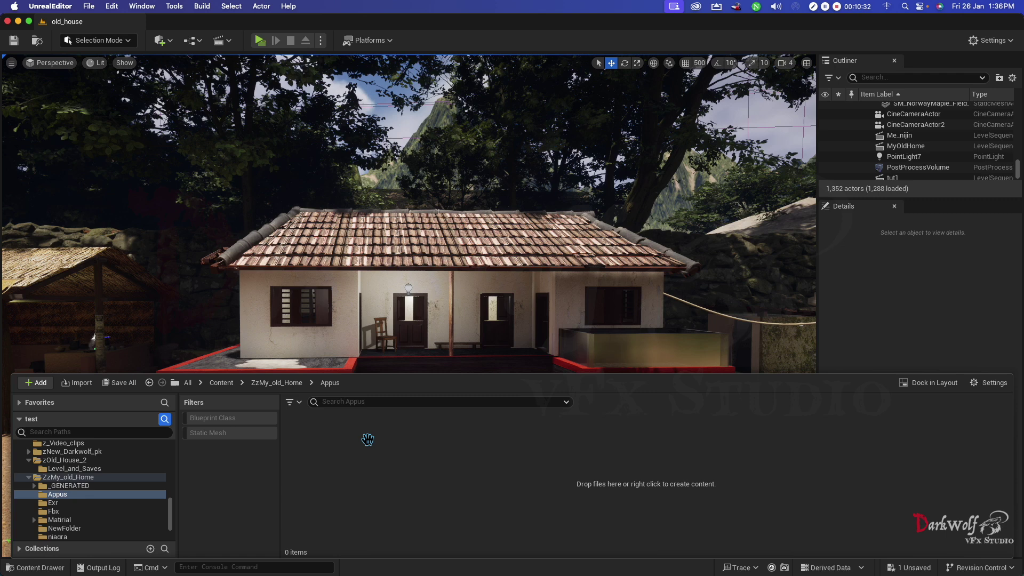
pyautogui.rightClick(334, 478)
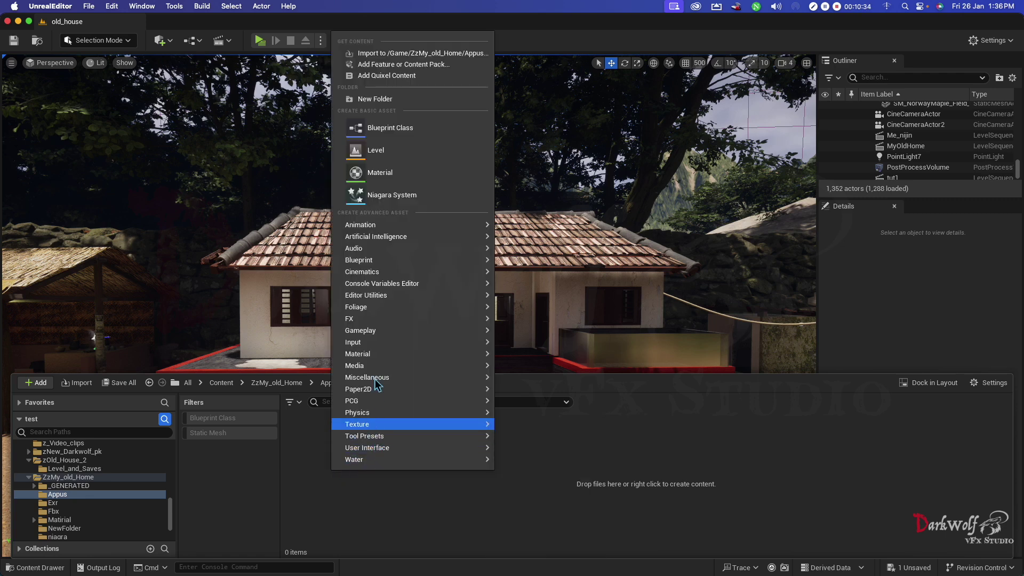
pyautogui.moveTo(368, 225)
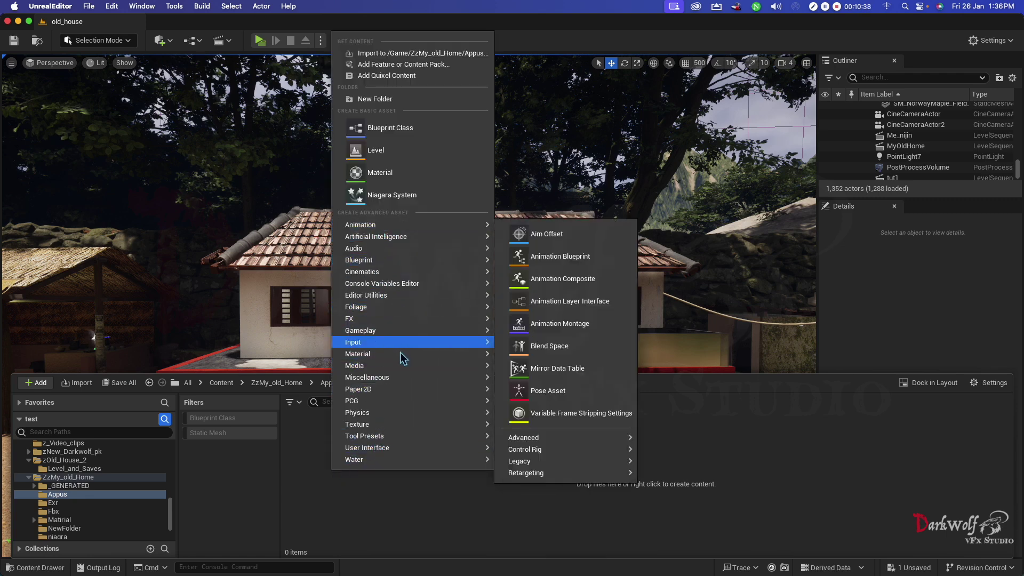
pyautogui.moveTo(384, 367)
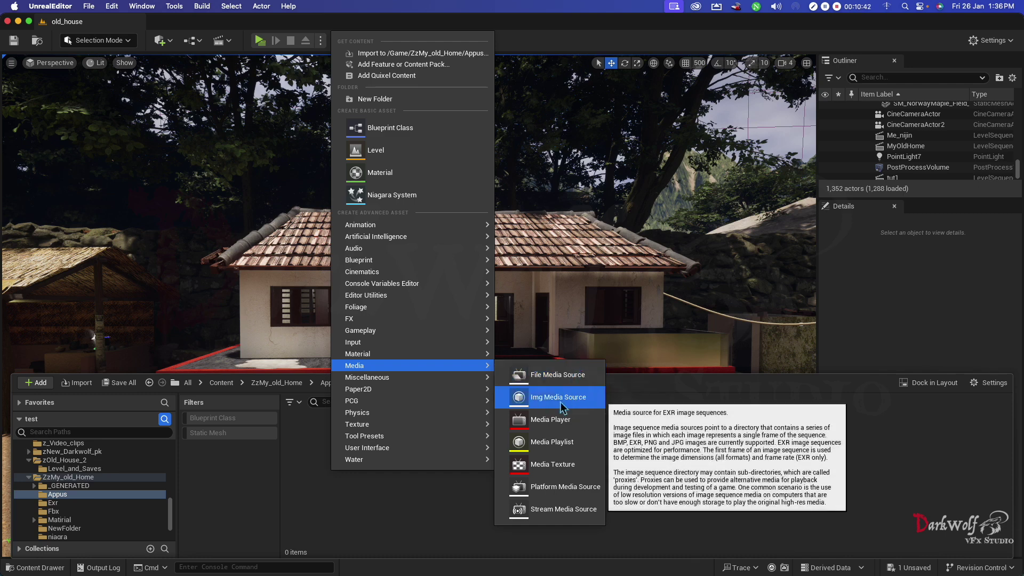
pyautogui.click(560, 407)
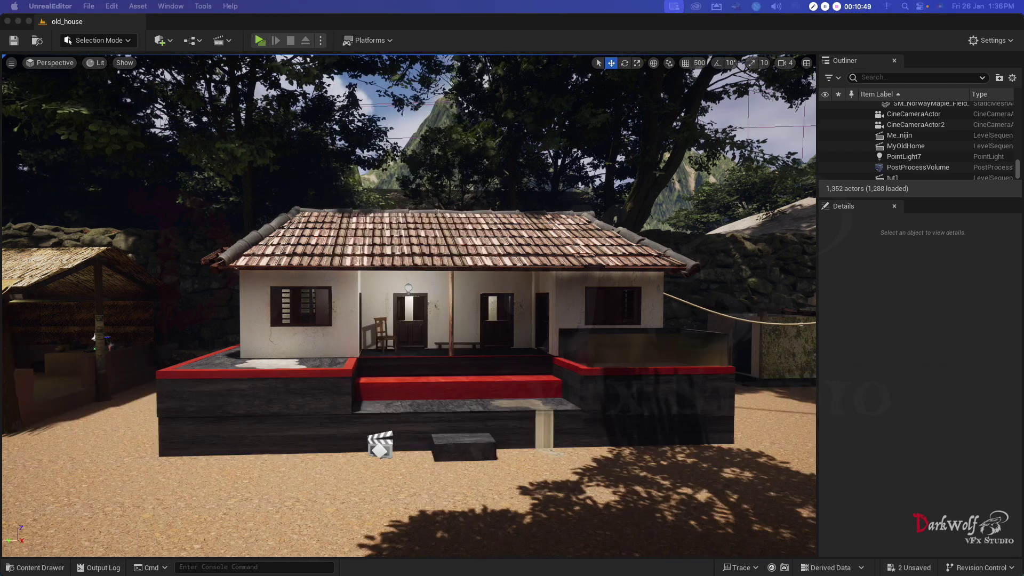
pyautogui.doubleClick(380, 446)
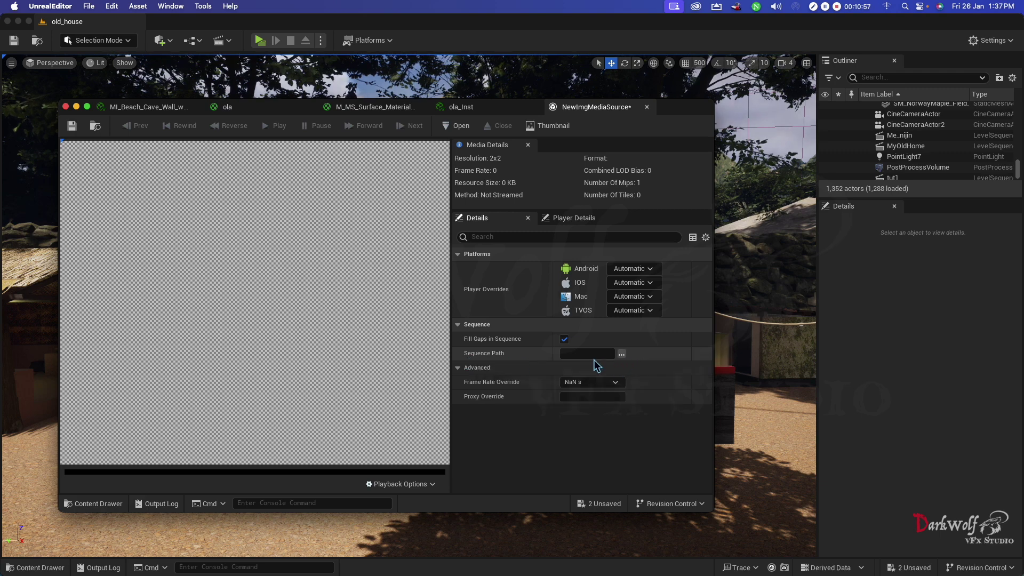
# Step: Set the Sequence Path to Appus00108000.png in Unreal Engine > Tut and save the asset
pyautogui.click(621, 353)
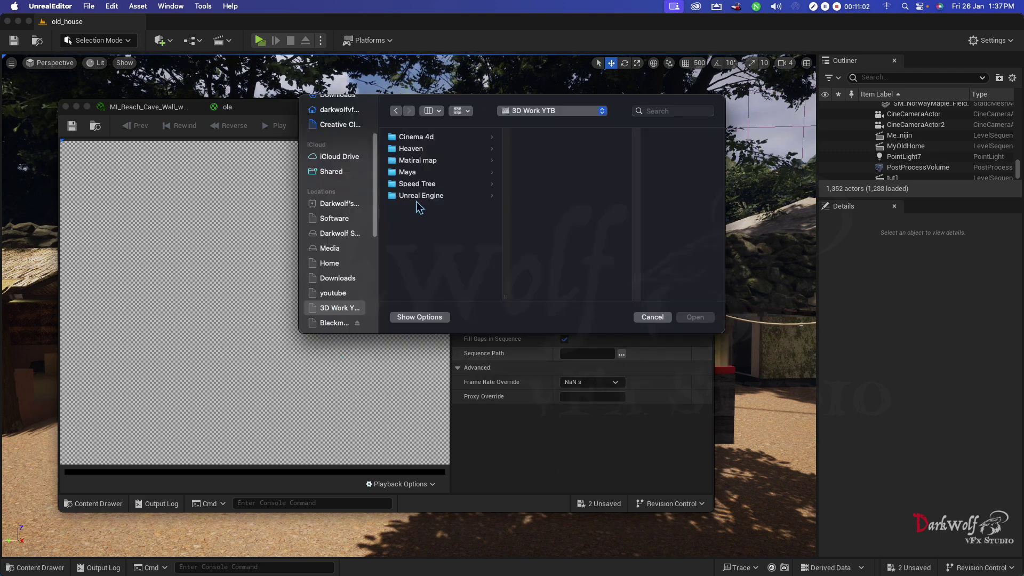
pyautogui.click(426, 198)
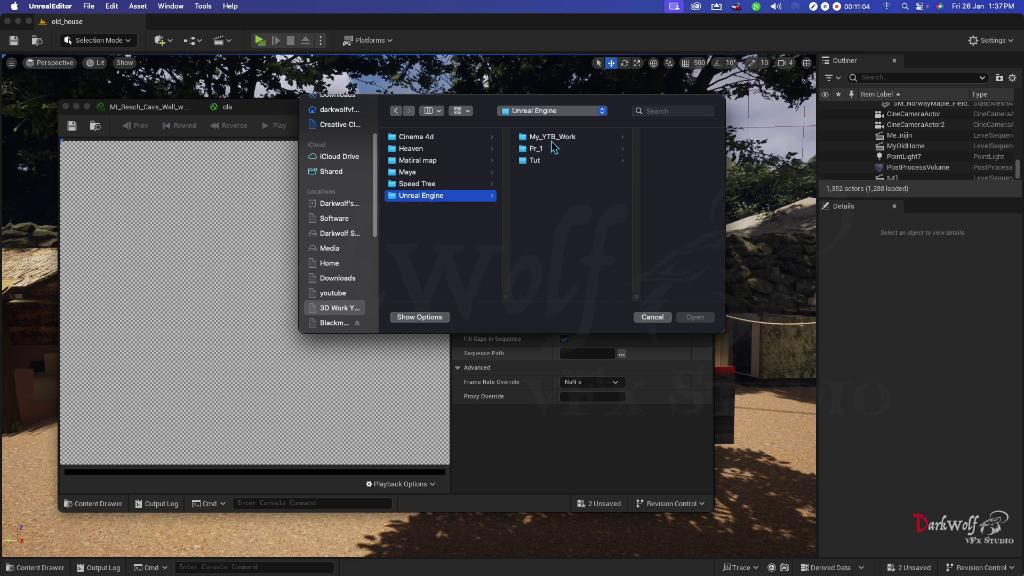
pyautogui.click(545, 161)
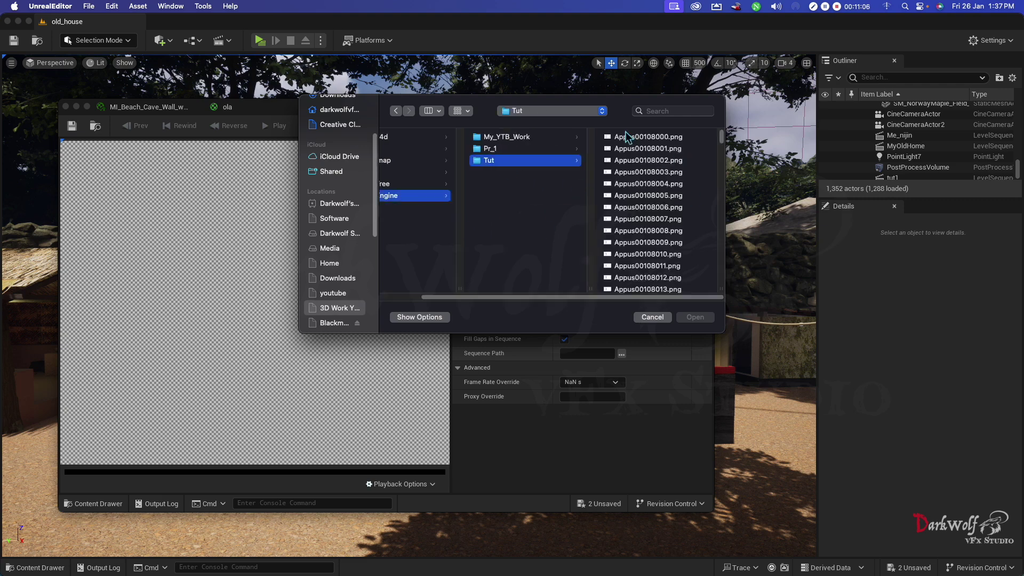
pyautogui.click(627, 138)
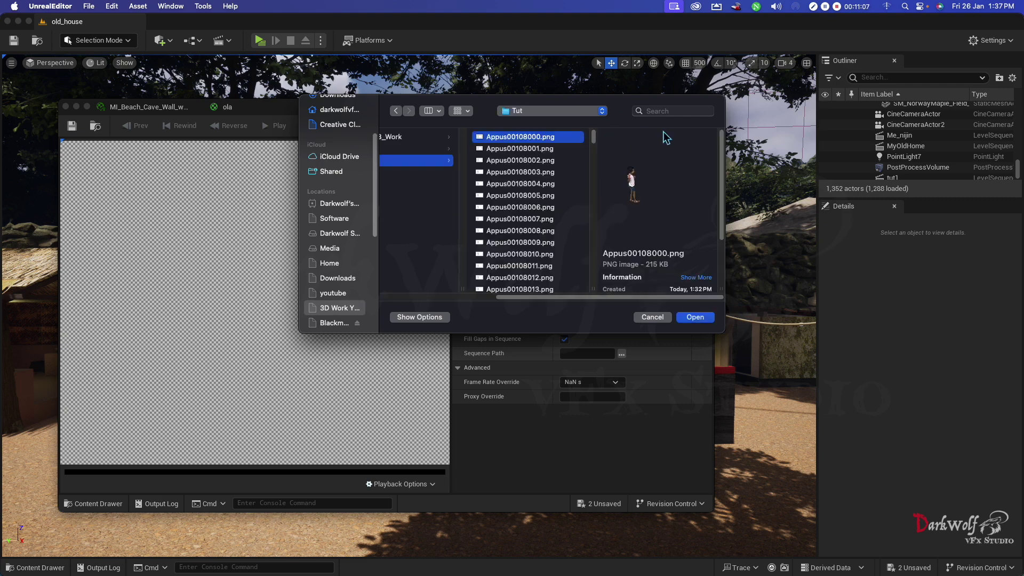
pyautogui.click(685, 316)
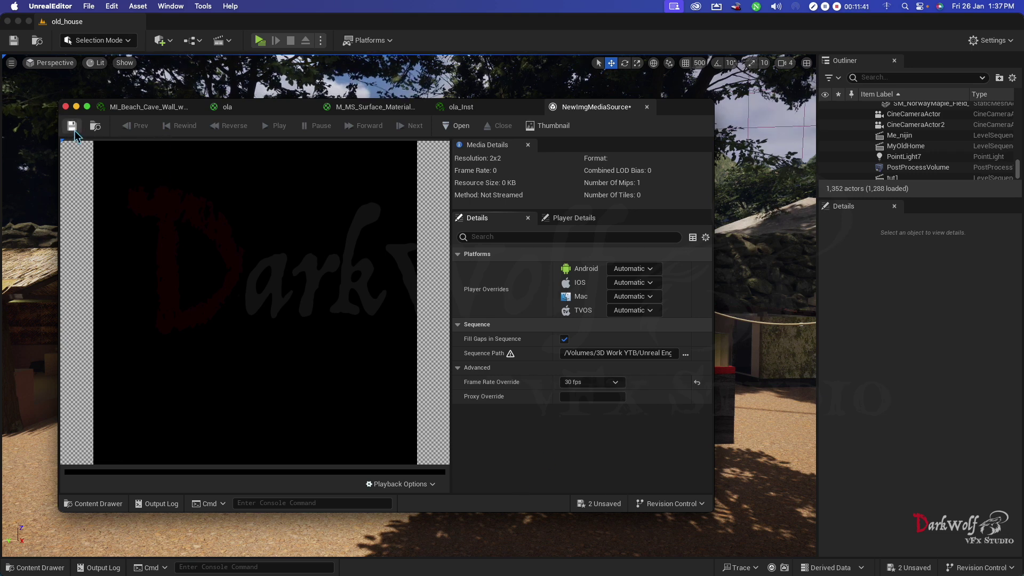
pyautogui.click(72, 125)
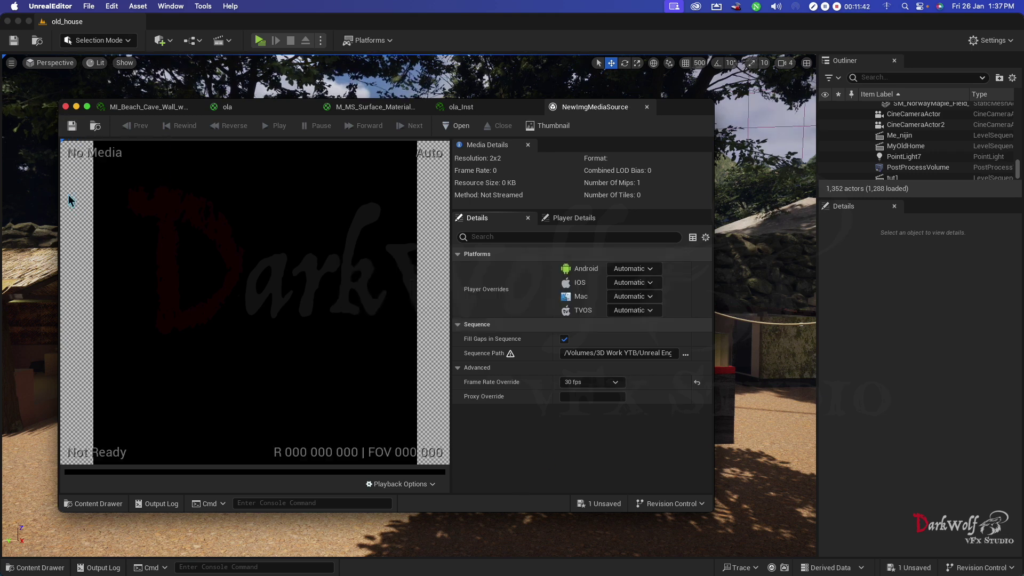
# Step: Drag NewImgMediaSource from the Content Drawer into the viewport in front of the house
pyautogui.click(66, 107)
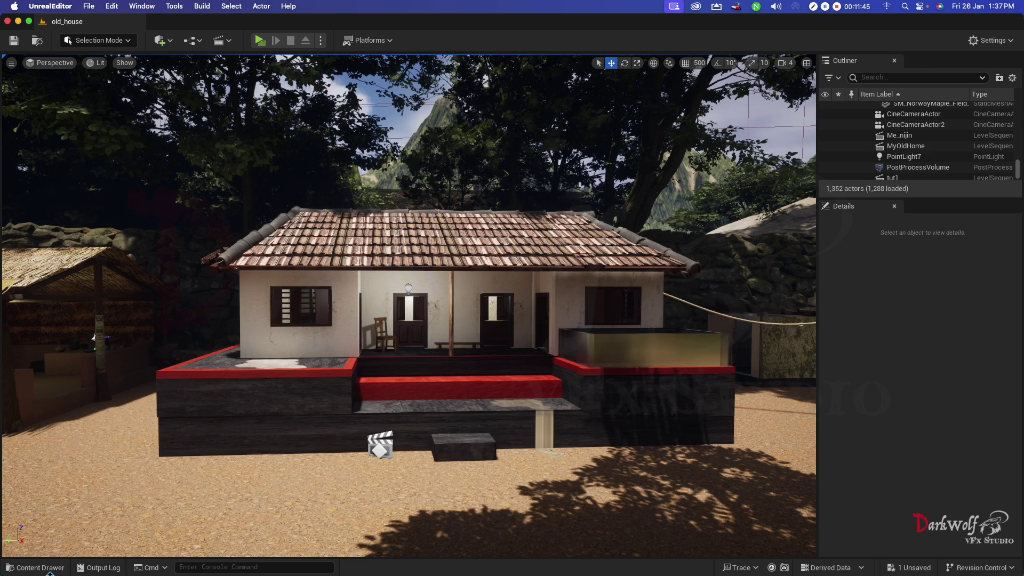
pyautogui.click(37, 568)
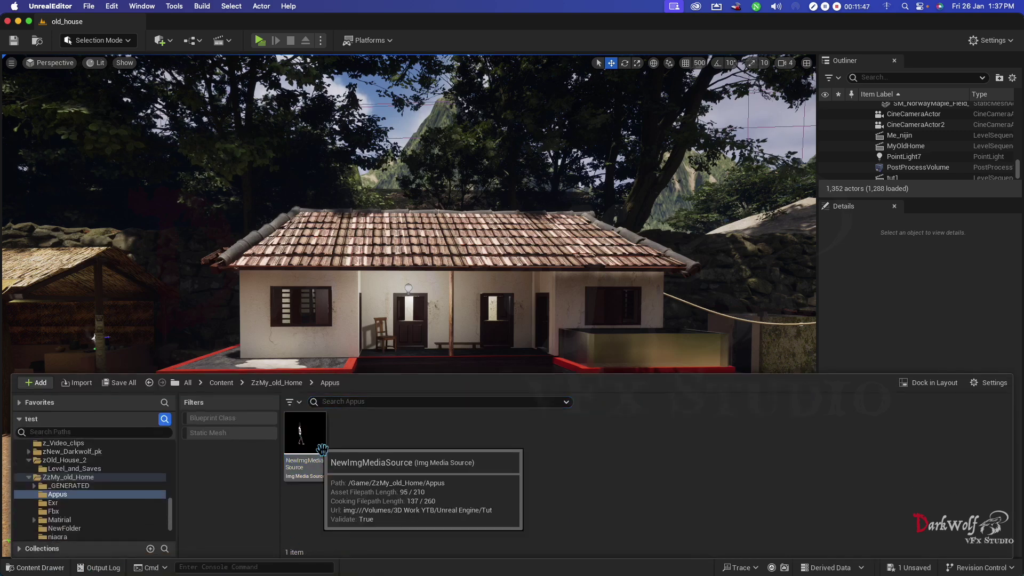
pyautogui.moveTo(322, 449); pyautogui.dragTo(344, 435)
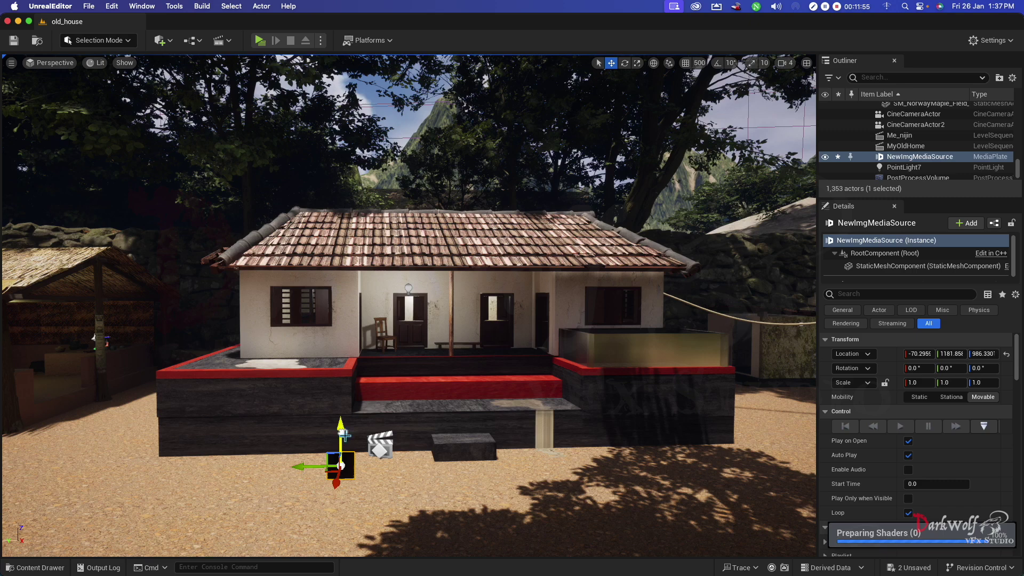
pyautogui.click(344, 443)
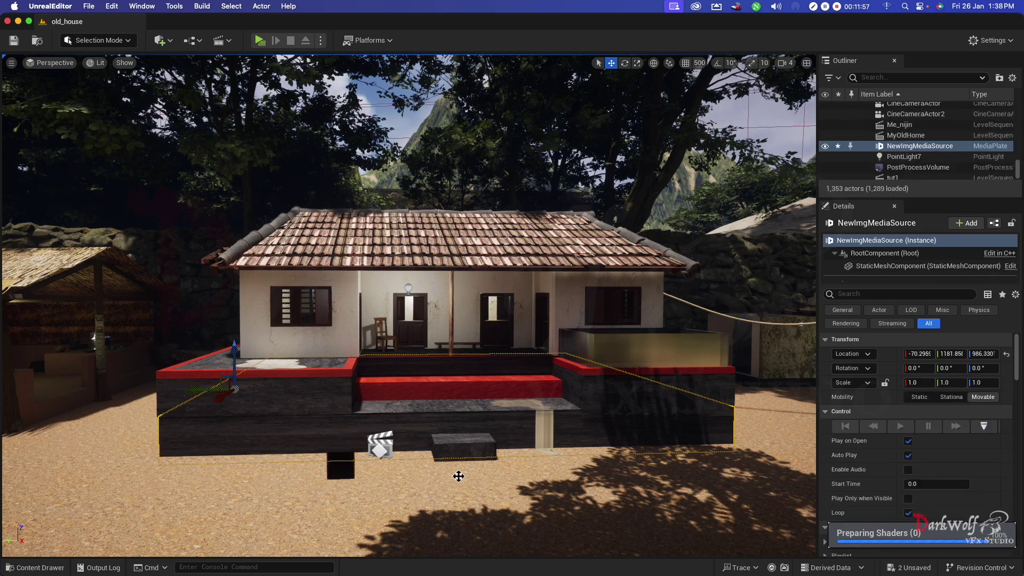
# Step: Lock the media plate's scale proportions and set its scale to 6
pyautogui.click(340, 465)
pyautogui.click(885, 382)
pyautogui.click(919, 383)
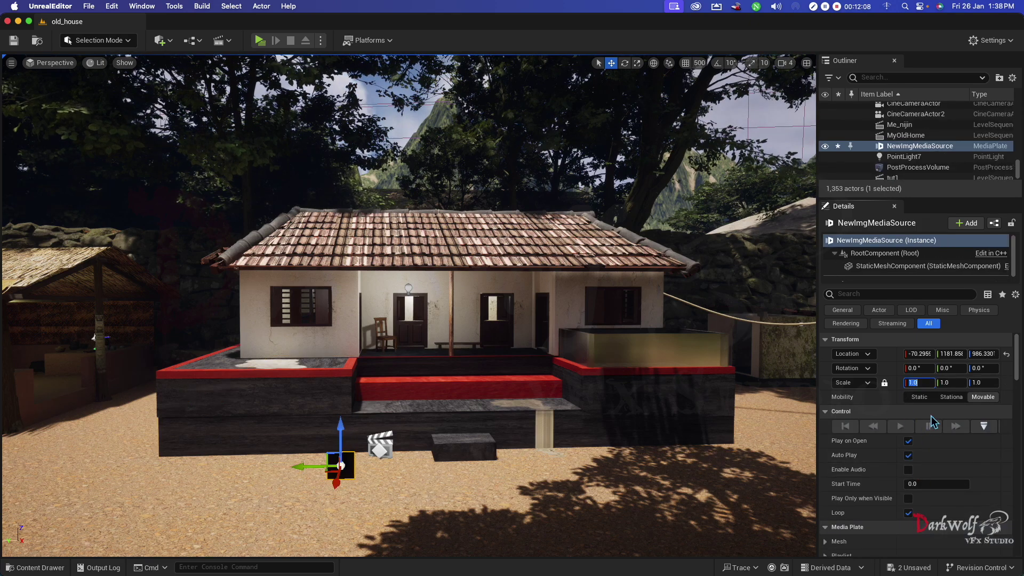
pyautogui.write('6')
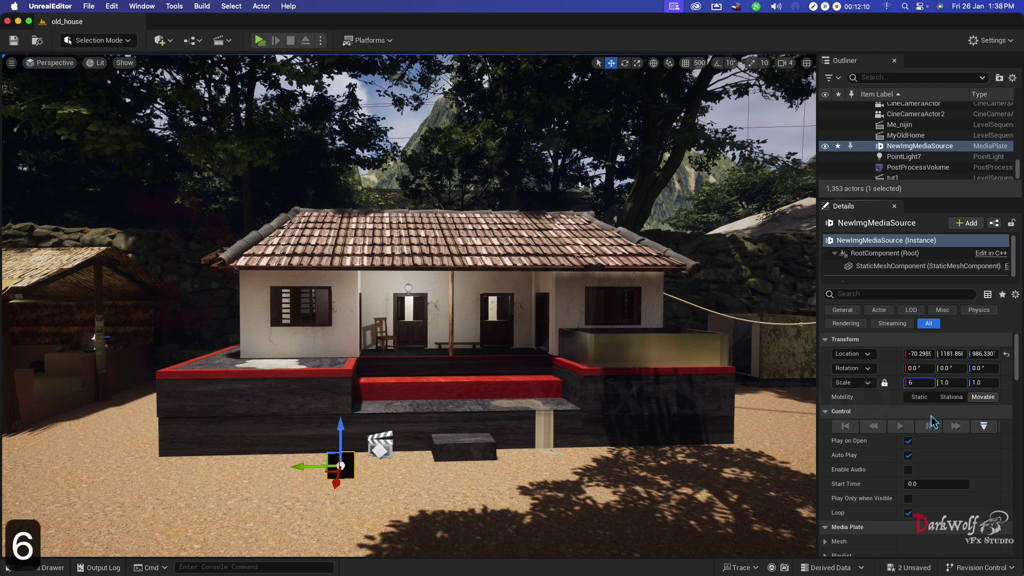
pyautogui.press('Return')
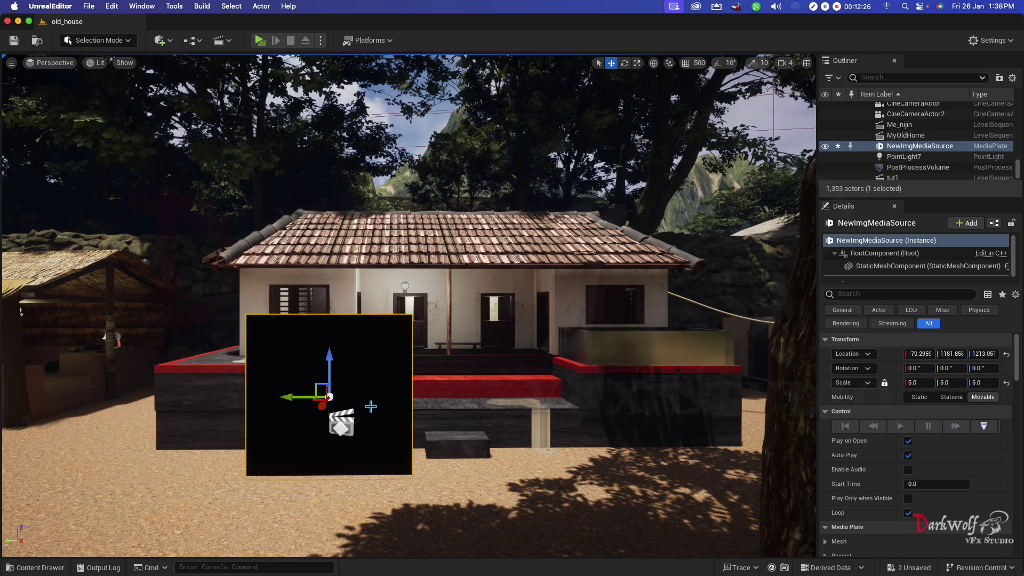
# Step: Play the level in a separate, maximised preview window showing the keyed actor before the house
pyautogui.click(259, 41)
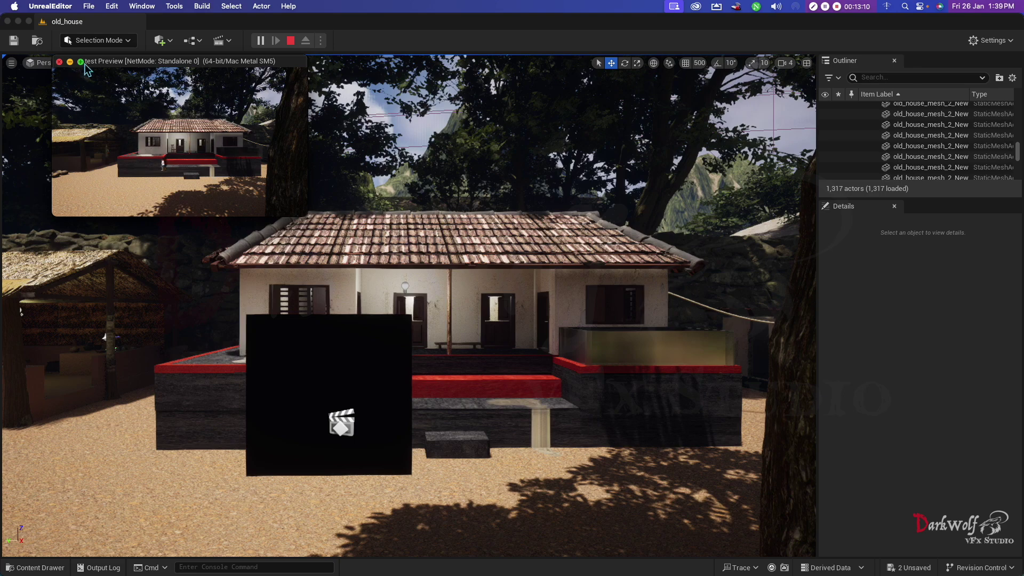
pyautogui.click(80, 61)
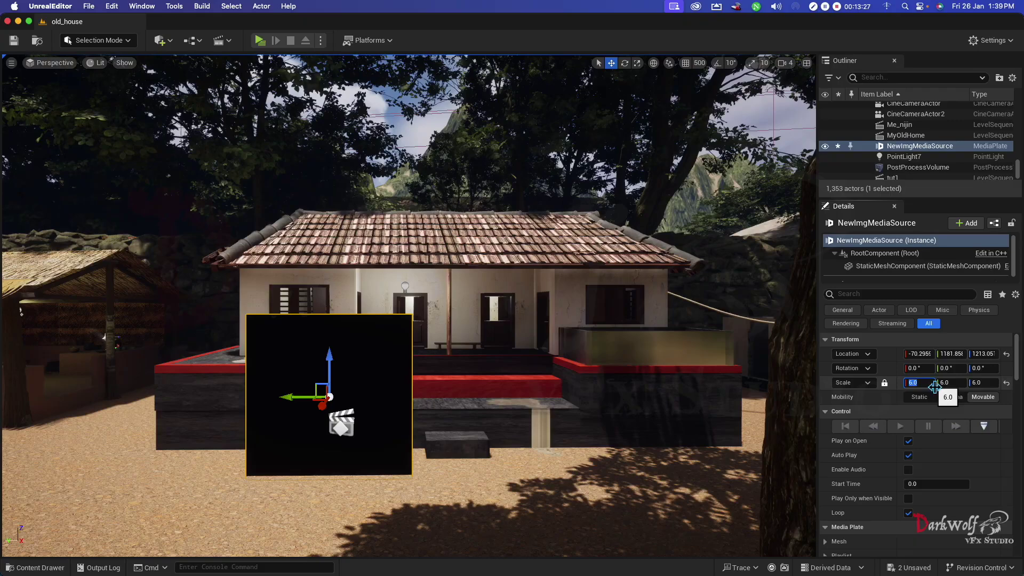
# Step: Uniformly scale the media plate to 12 and shift it sideways in front of the house
pyautogui.write('12')
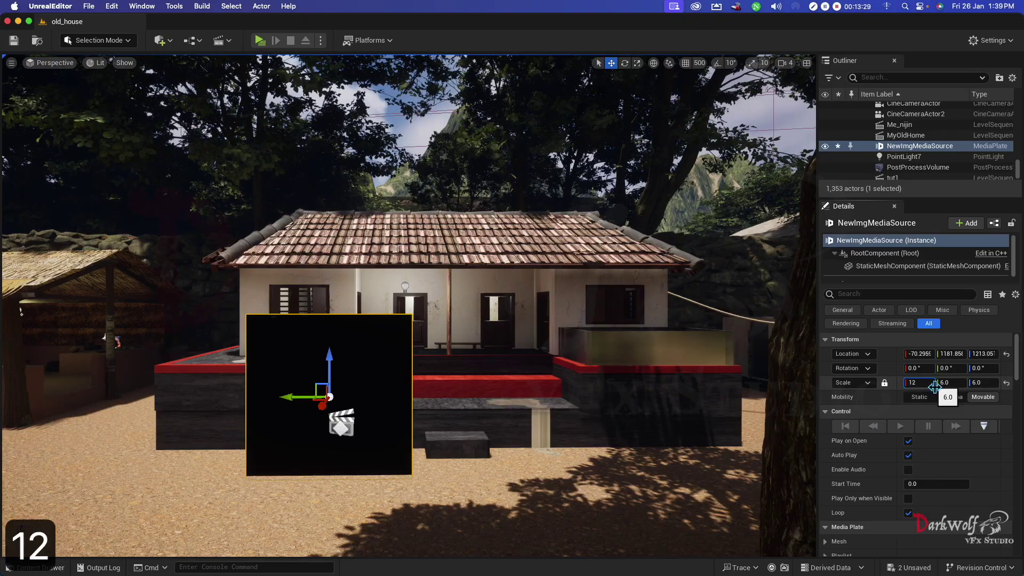
pyautogui.press('Return')
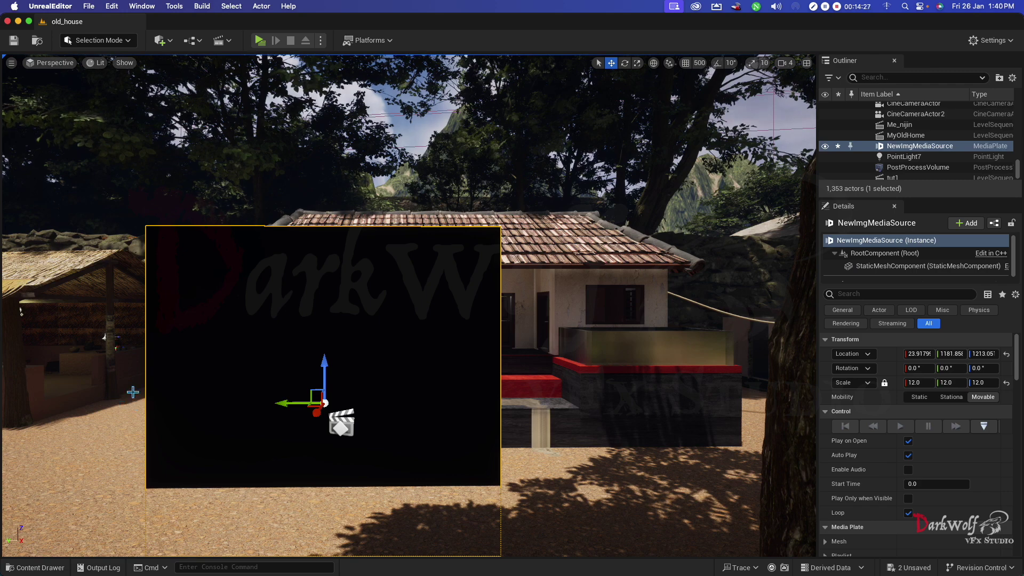
pyautogui.click(170, 41)
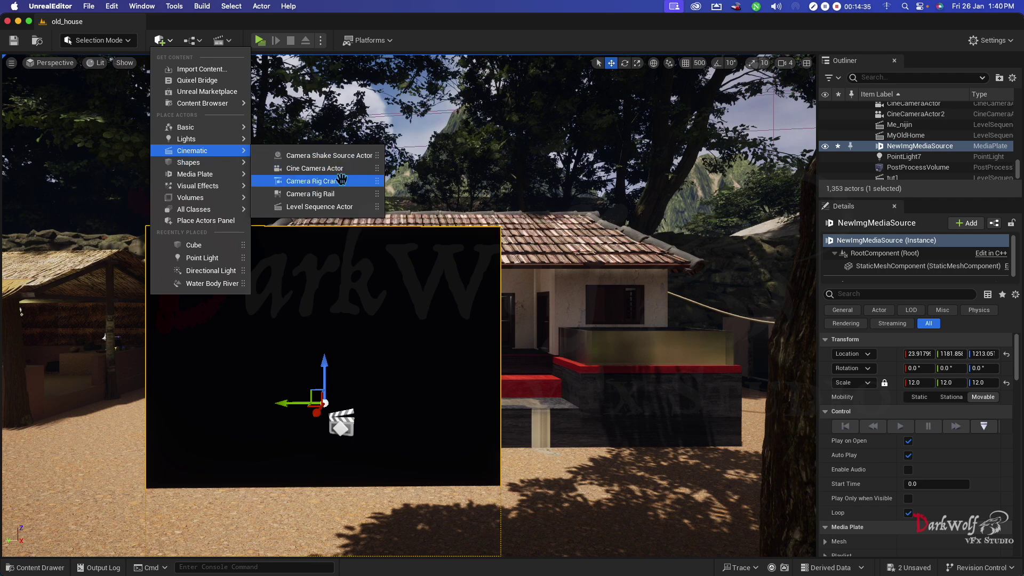
# Step: Place a new Cine Camera Actor and snap CineCameraActor3 to the current view
pyautogui.click(315, 168)
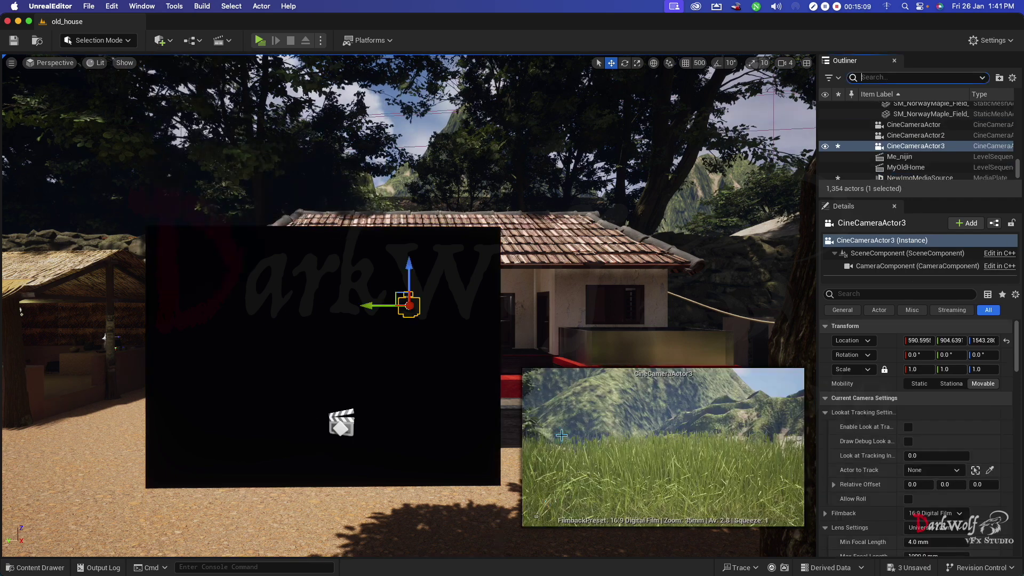
pyautogui.click(864, 77)
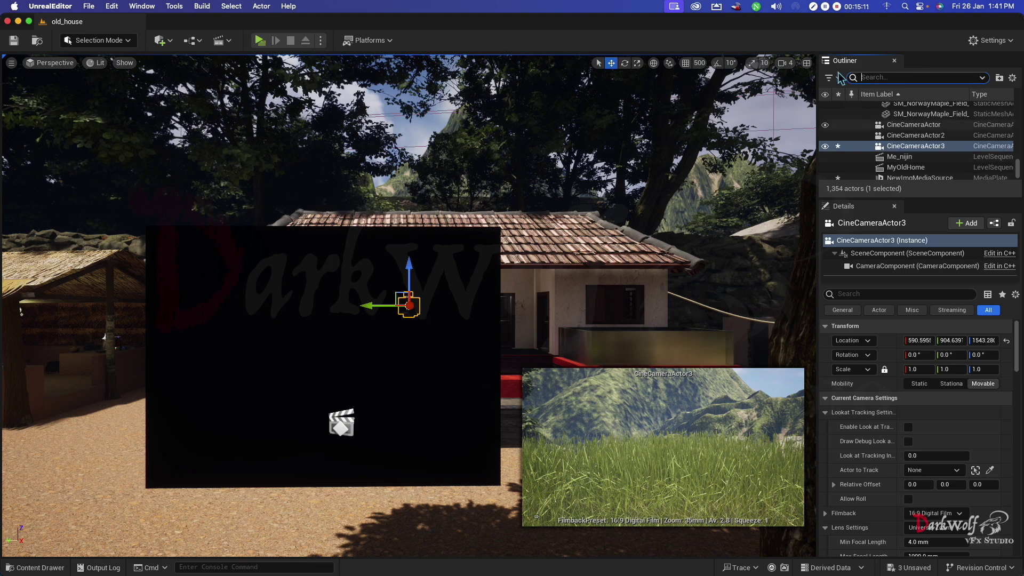
pyautogui.rightClick(901, 149)
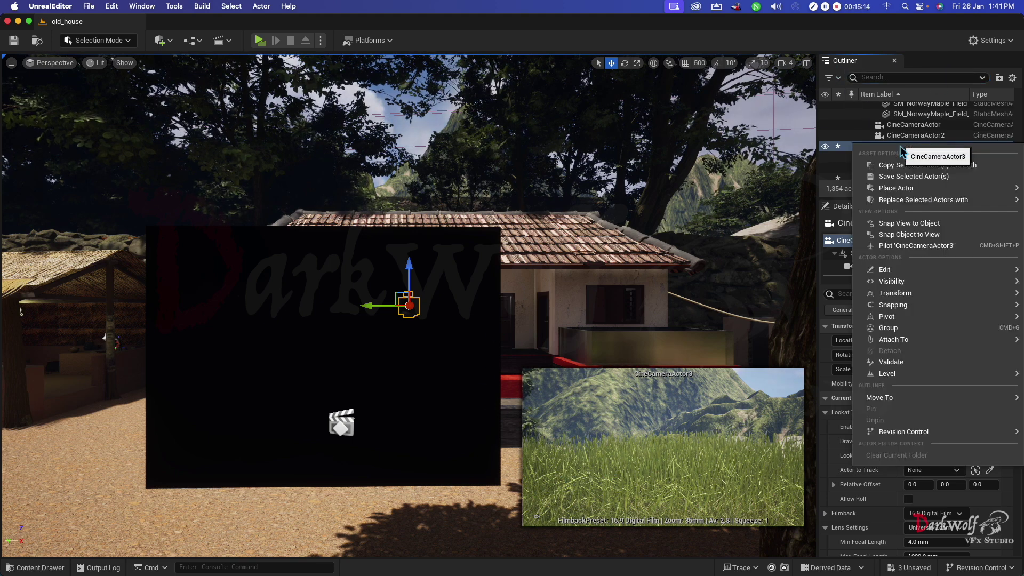
pyautogui.click(907, 235)
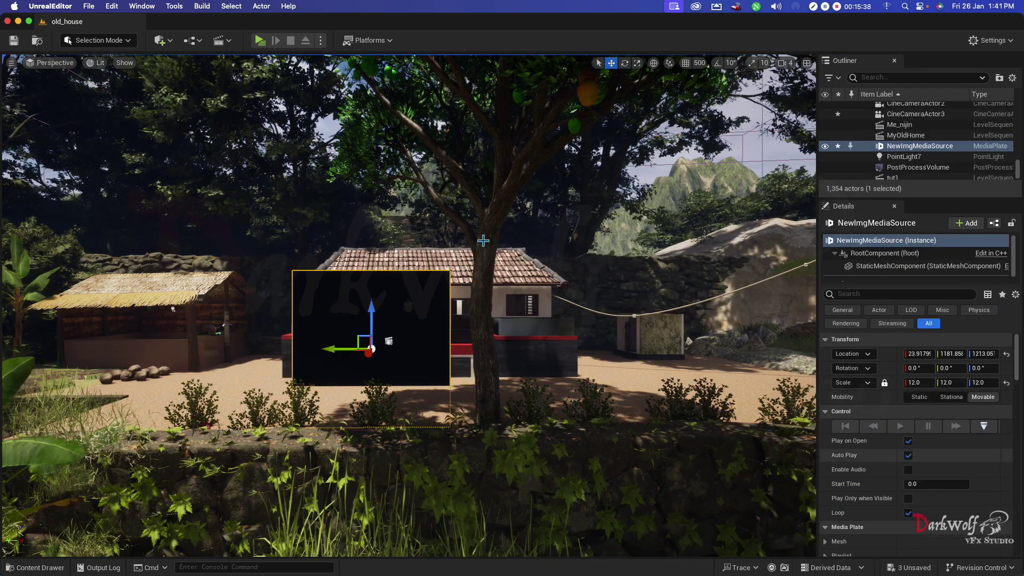
# Step: Pilot CineCameraActor3 and pull back until the house and media plate are framed
pyautogui.click(51, 63)
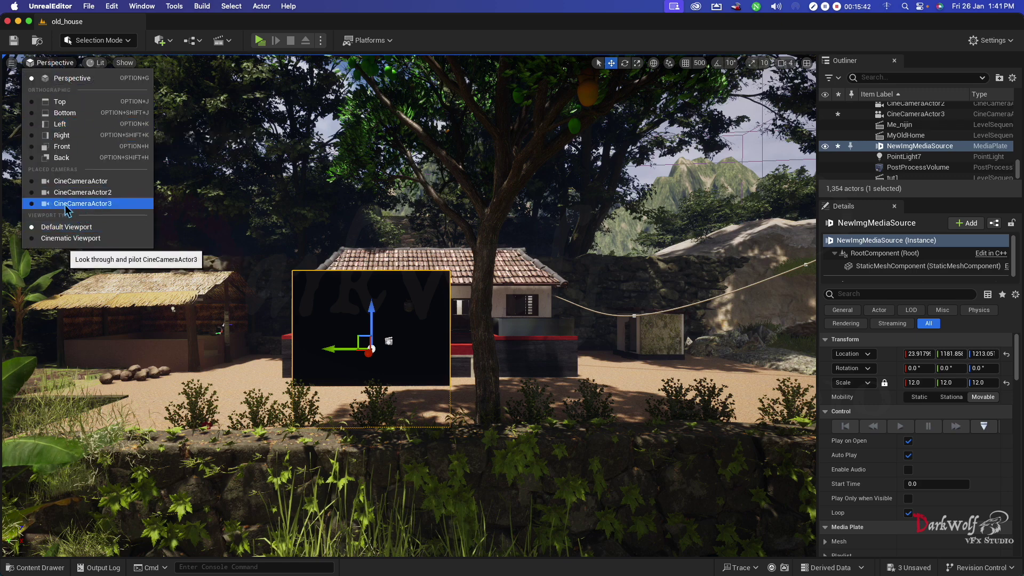
pyautogui.click(67, 206)
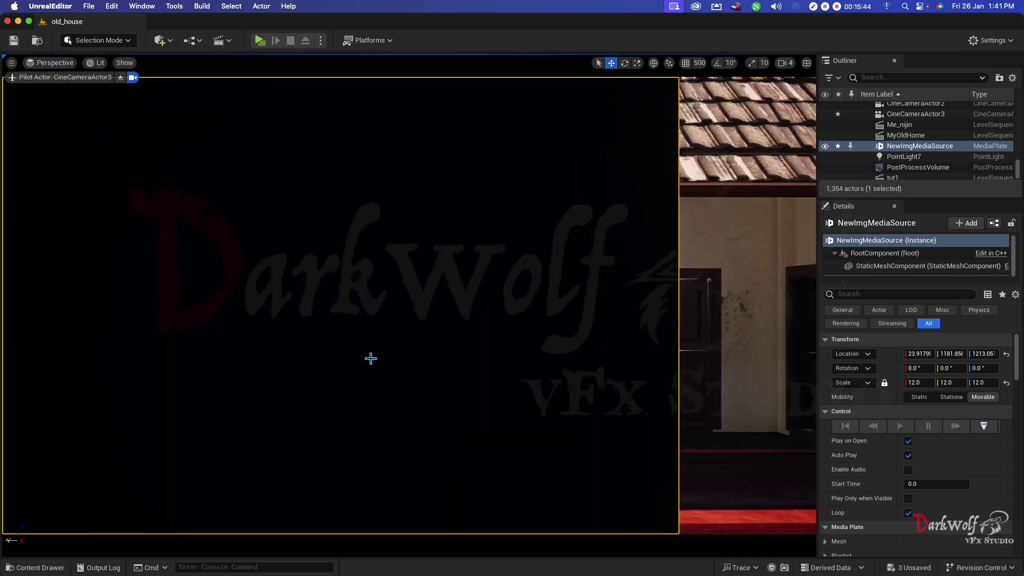
pyautogui.scroll(-10, 370, 359)
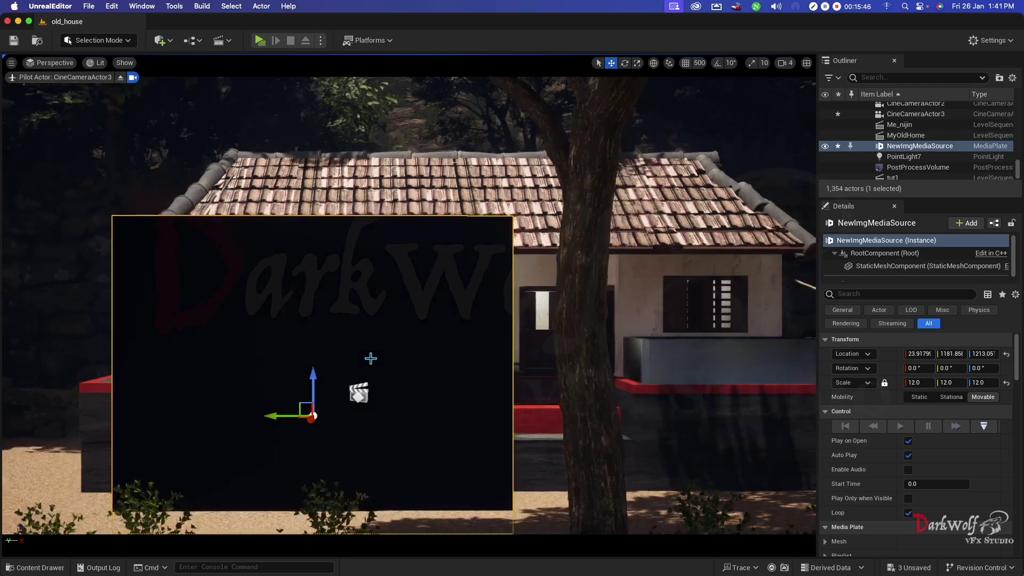
pyautogui.scroll(-8, 371, 358)
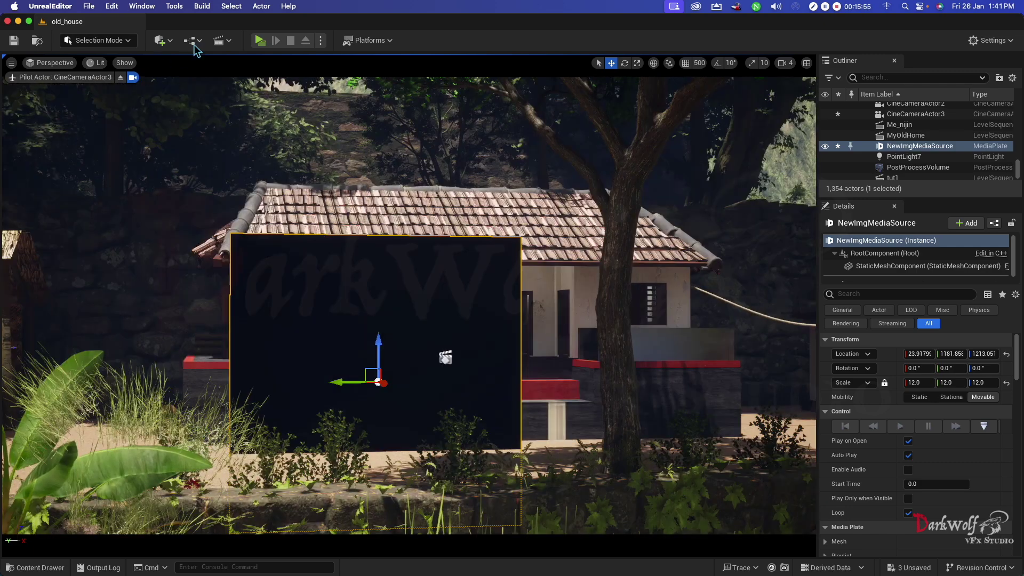
# Step: Add a level sequence saved as NewLevelSequence in the z_old_house_3_ytb folder
pyautogui.click(225, 42)
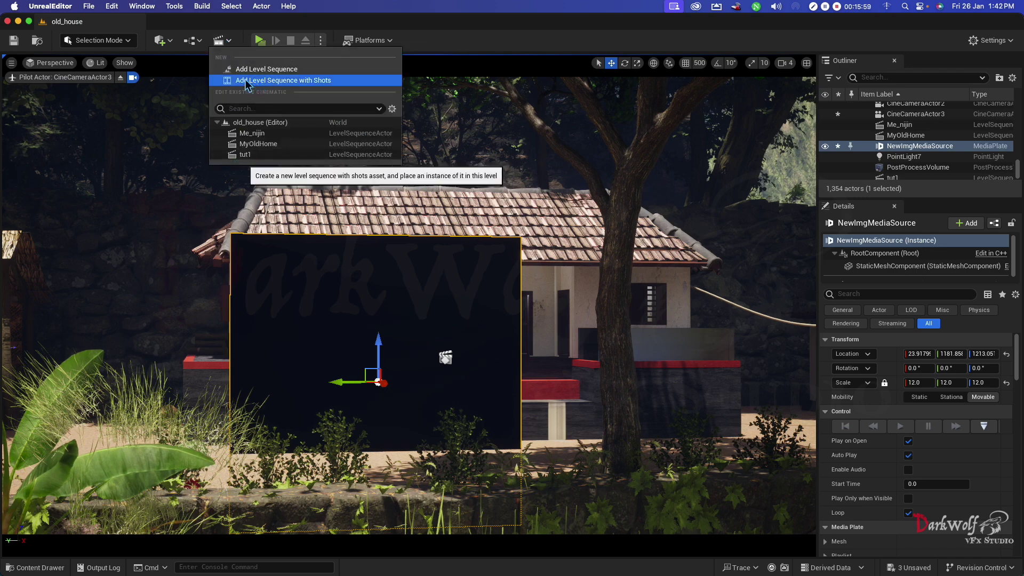
pyautogui.click(292, 70)
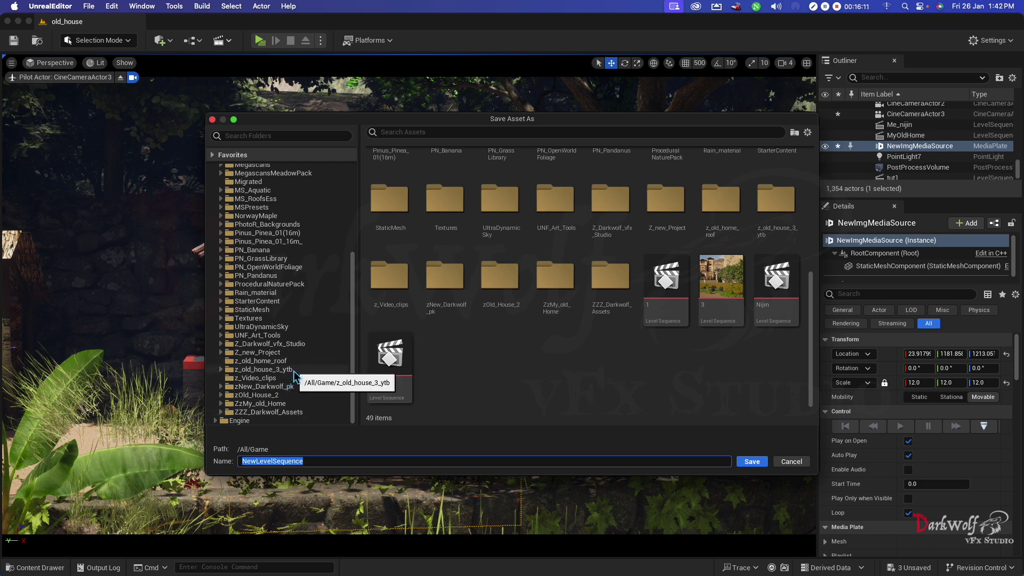
pyautogui.click(263, 370)
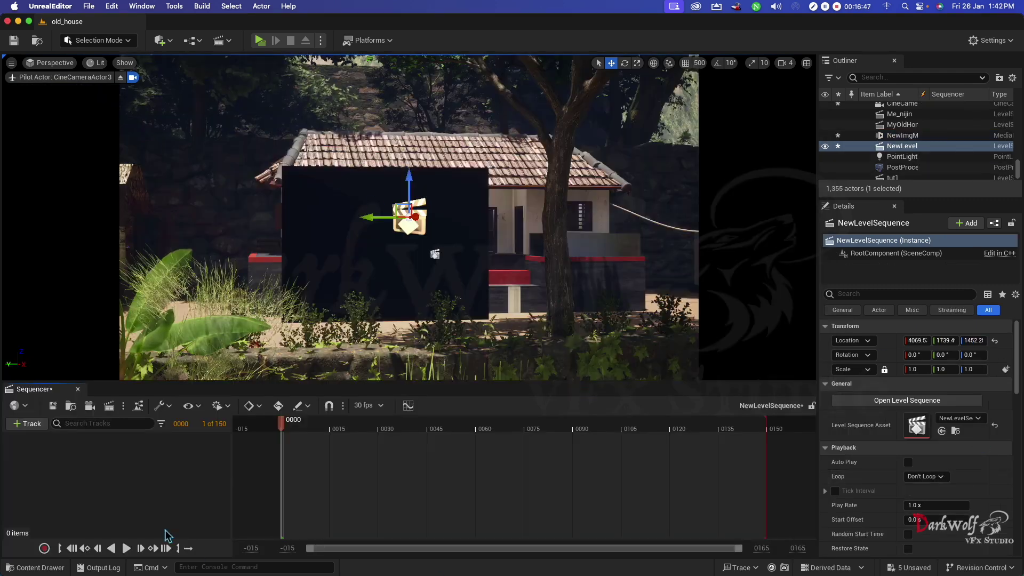
# Step: Drag CineCameraActor3, found by searching 'camera', into NewLevelSequence as its camera cut
pyautogui.click(900, 79)
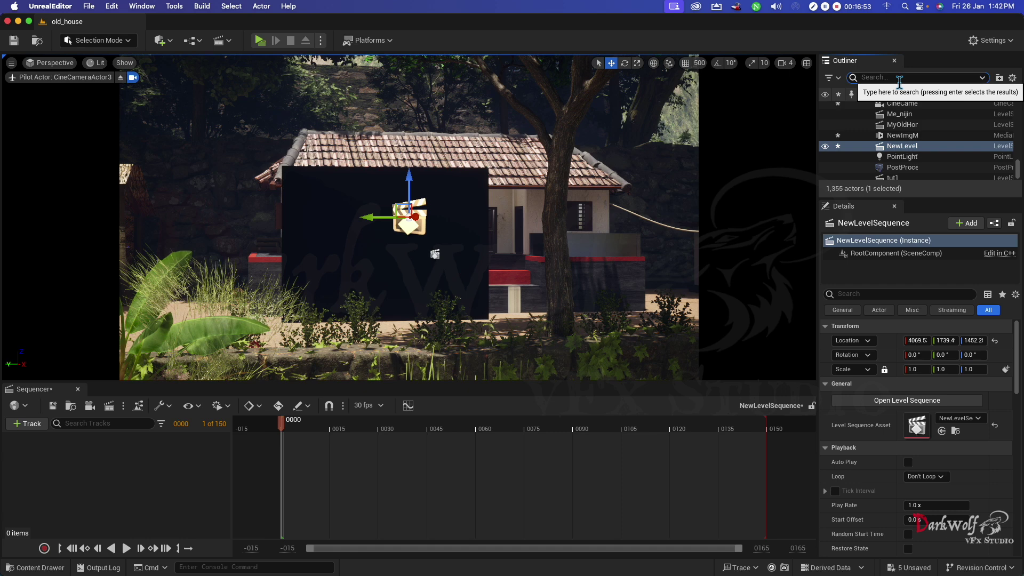
pyautogui.write('camera')
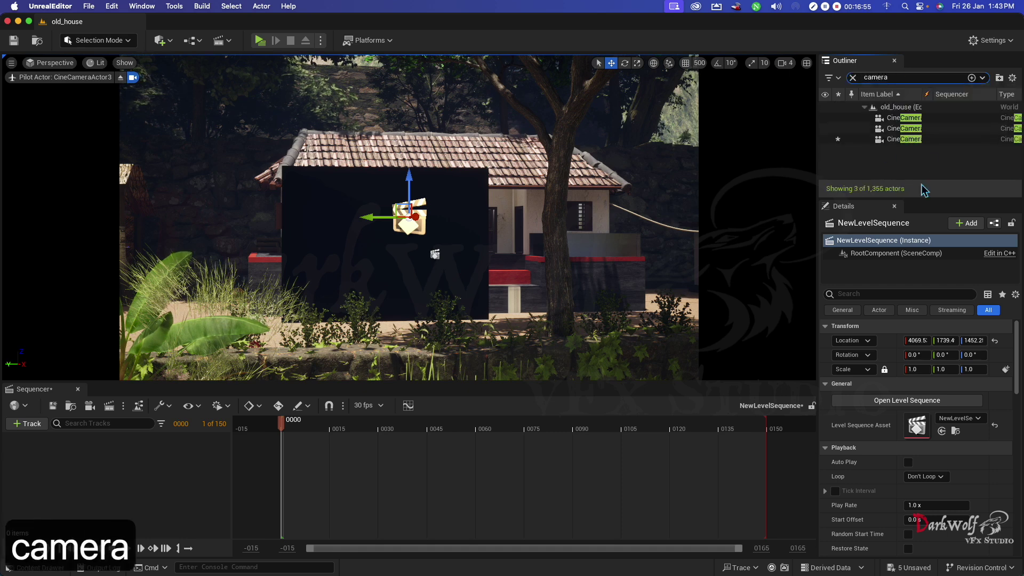
pyautogui.click(907, 140)
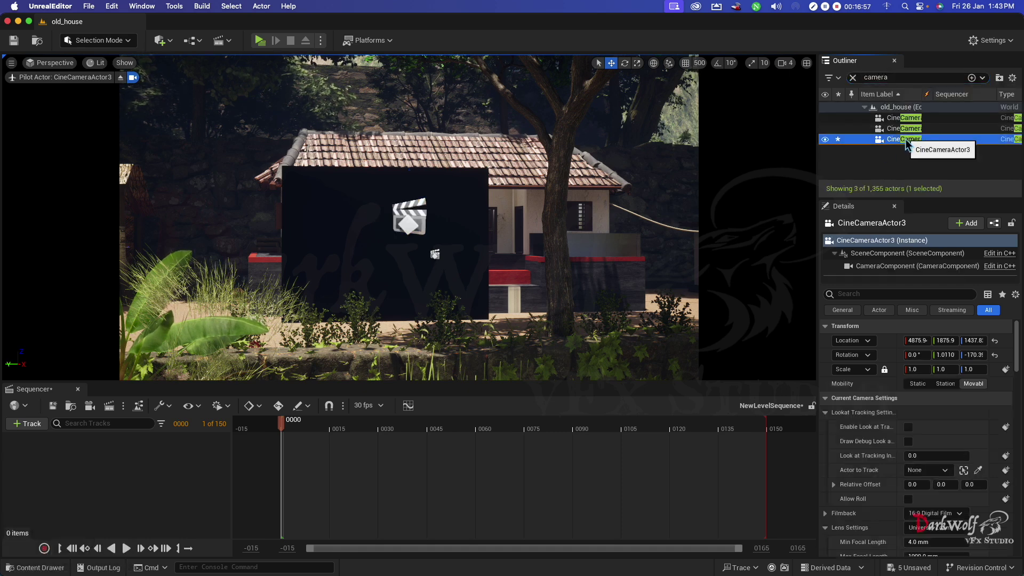
pyautogui.moveTo(906, 141); pyautogui.dragTo(407, 516)
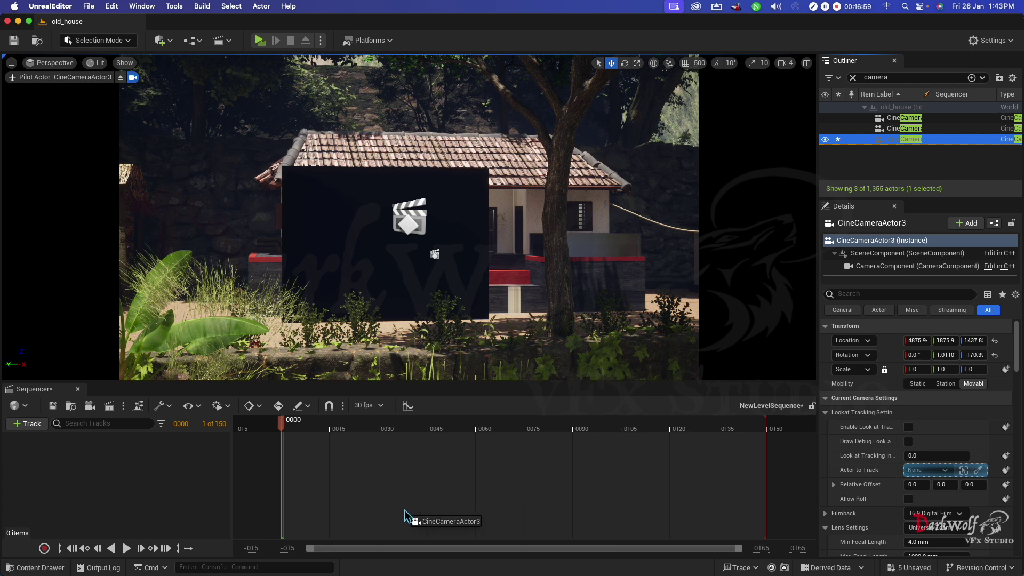
pyautogui.moveTo(407, 517); pyautogui.dragTo(412, 514)
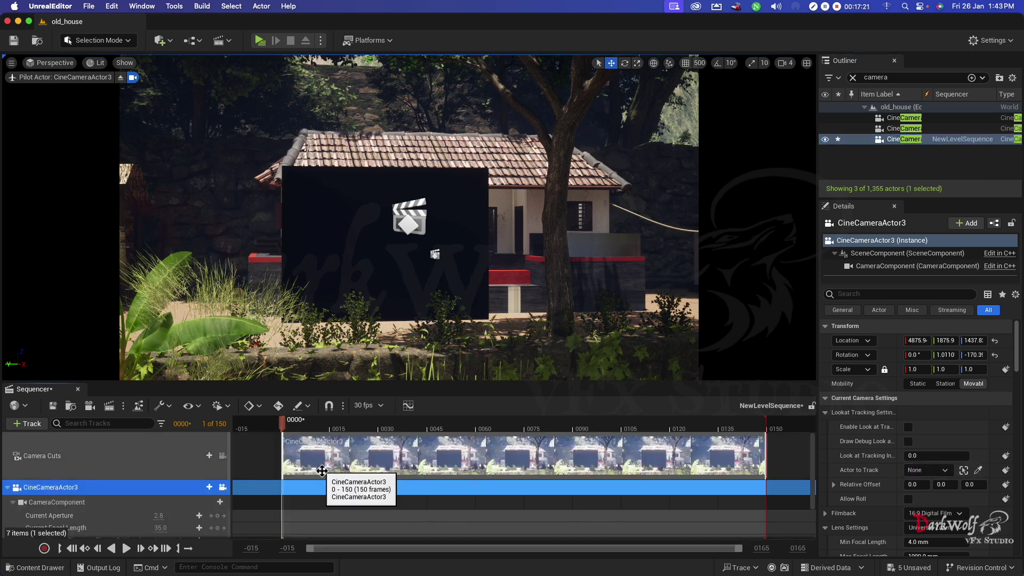
pyautogui.click(124, 409)
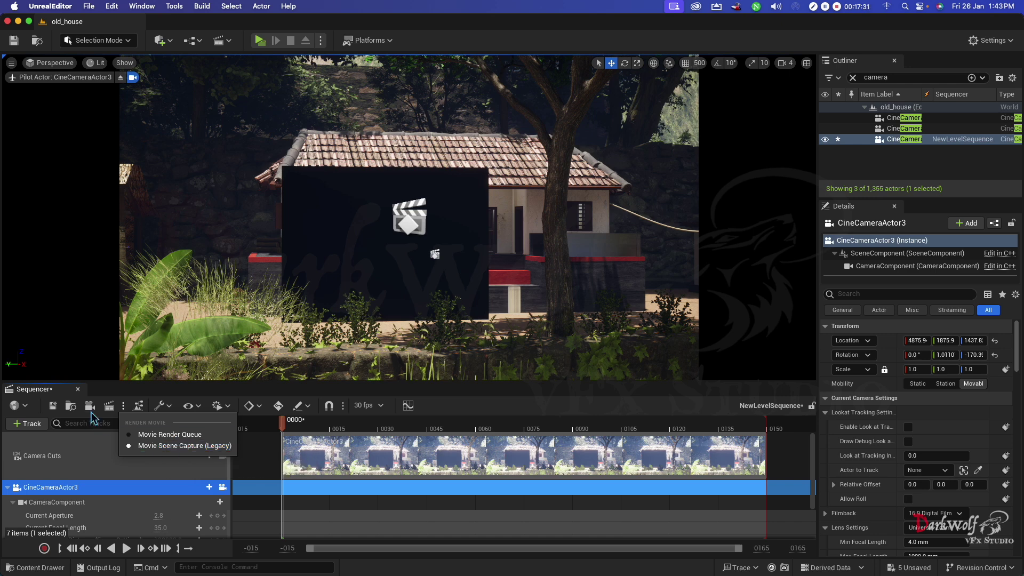
# Step: Capture a 3840x2160 movie with Movie Scene Capture (Legacy) to the Desktop, saving all changed assets
pyautogui.click(112, 410)
pyautogui.click(111, 407)
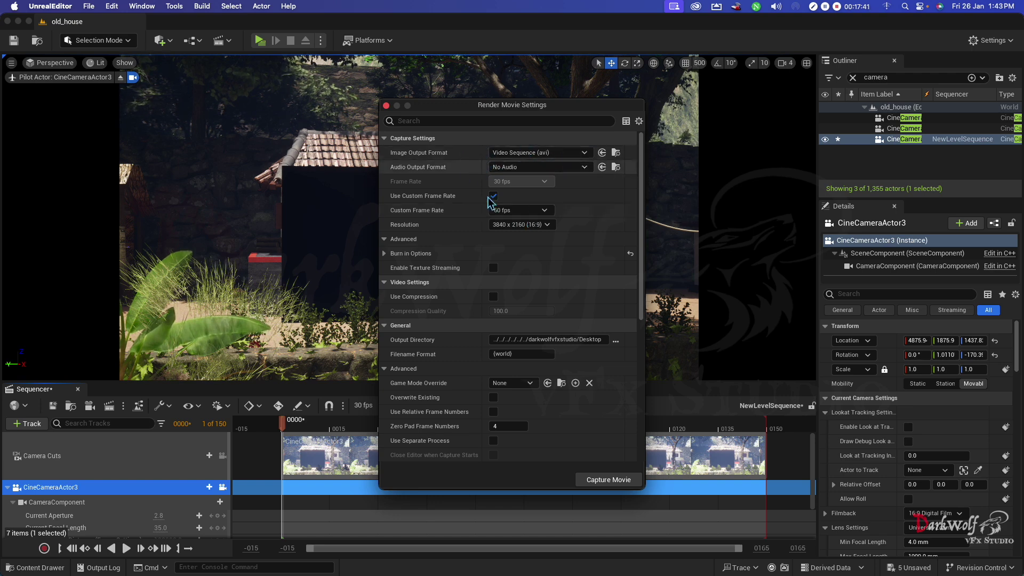
pyautogui.click(616, 340)
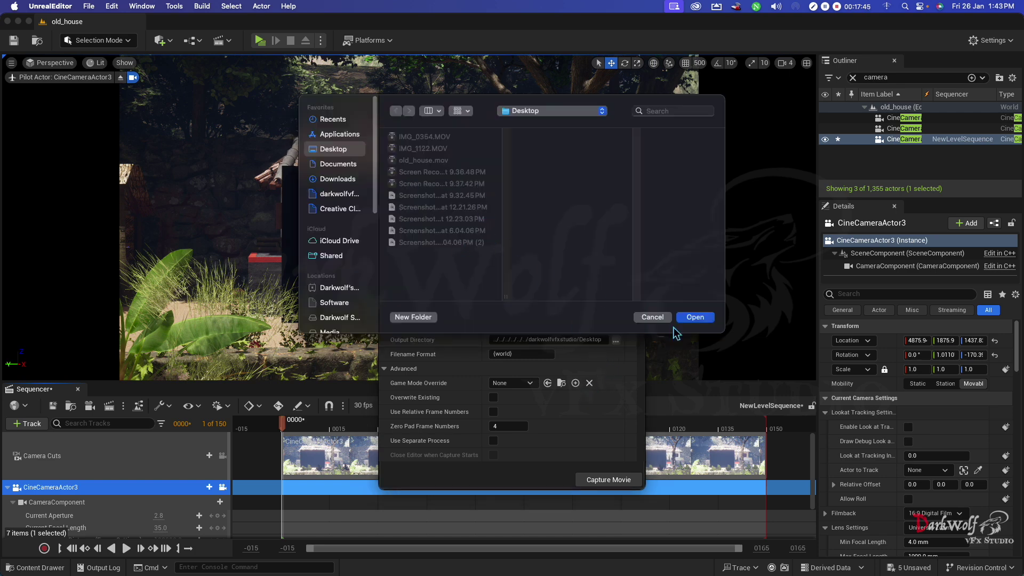
pyautogui.click(695, 318)
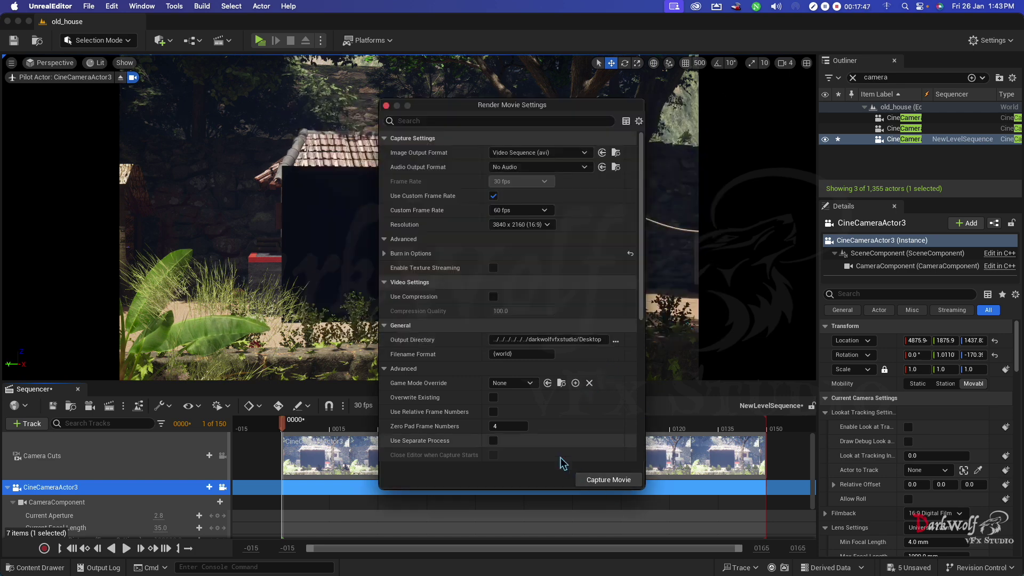
pyautogui.scroll(-5, 572, 458)
pyautogui.click(592, 480)
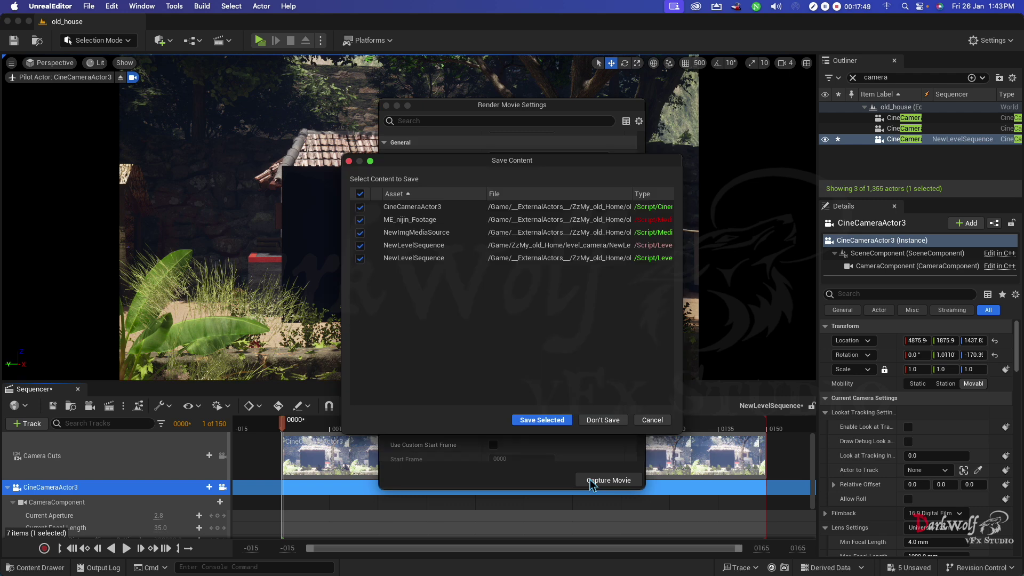
pyautogui.click(533, 420)
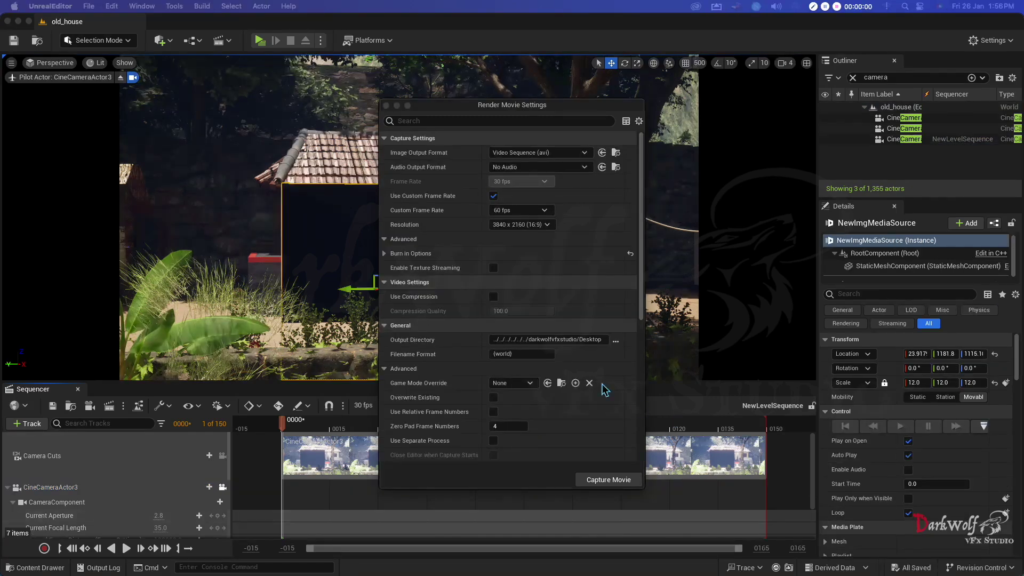
# Step: Preview the rendered old_house_(3).mov on the Desktop with Quick Look
pyautogui.hotkey('ctrl', 'Up')
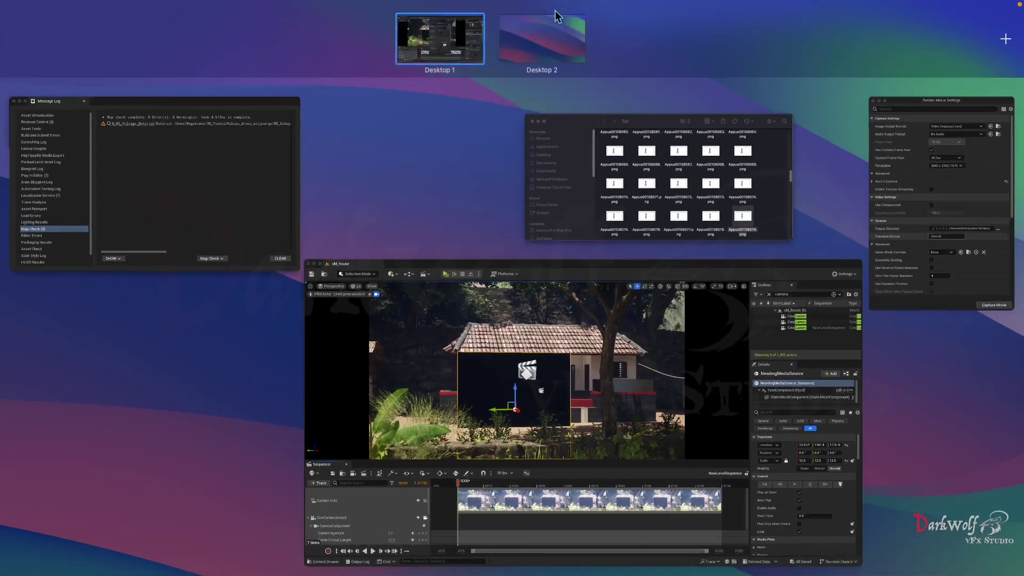
pyautogui.click(555, 21)
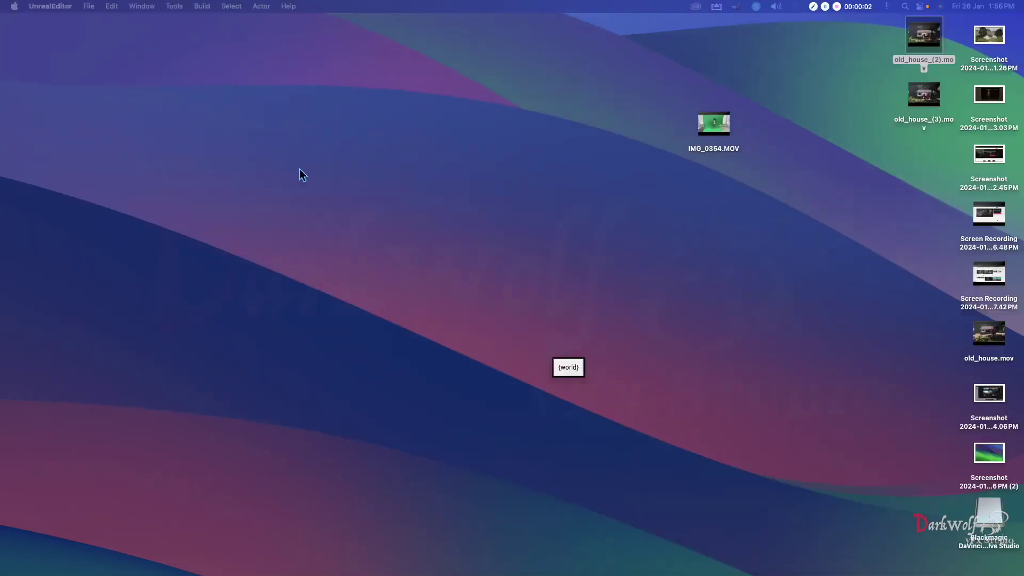
pyautogui.press('Down')
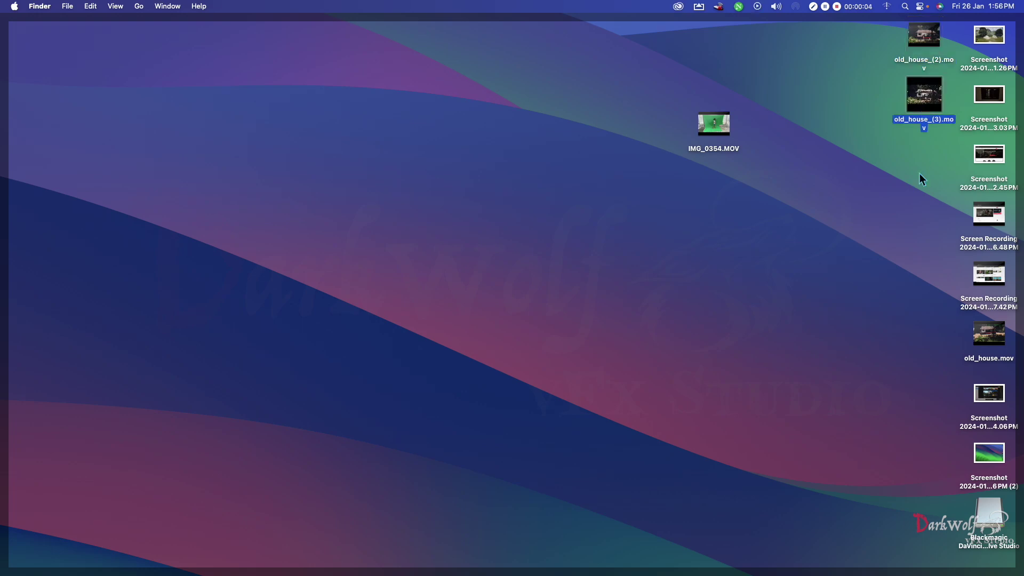
pyautogui.press('space')
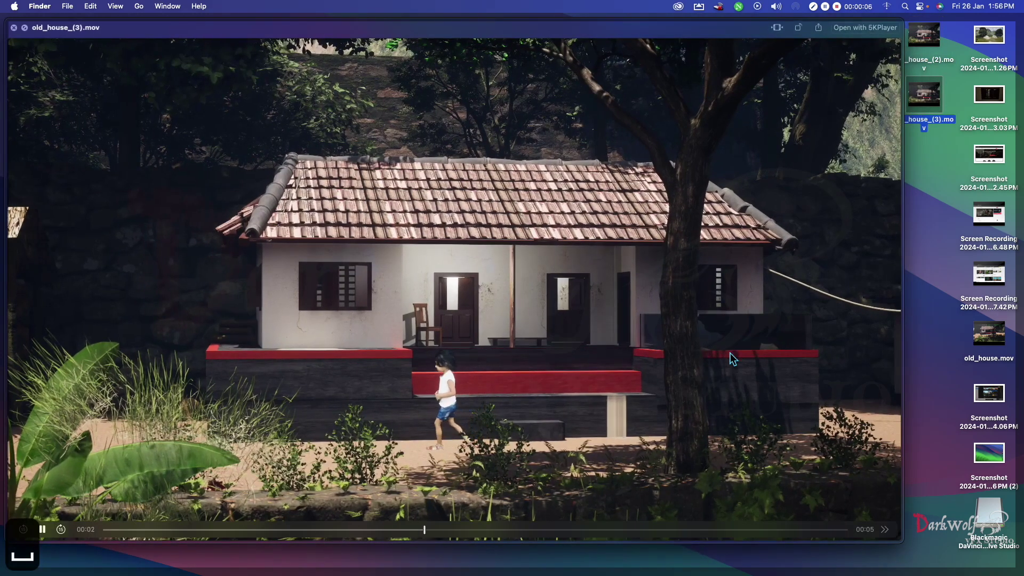